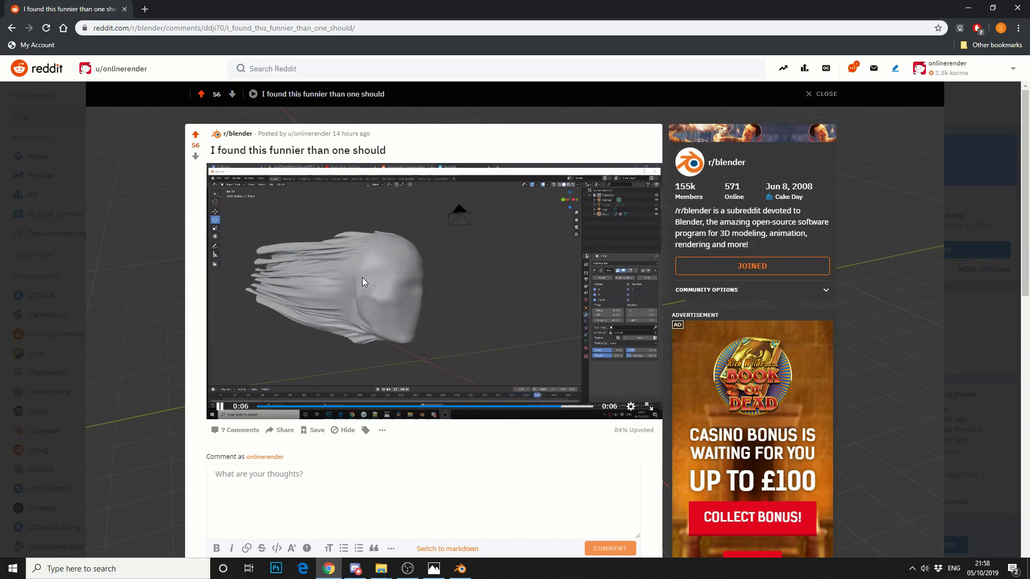
Step: Browse the r/blender floating cloth-face post and comments, then switch to Blender
{"action": "scroll", "coordinate": [362, 278], "scroll_direction": "down", "scroll_amount": 6}
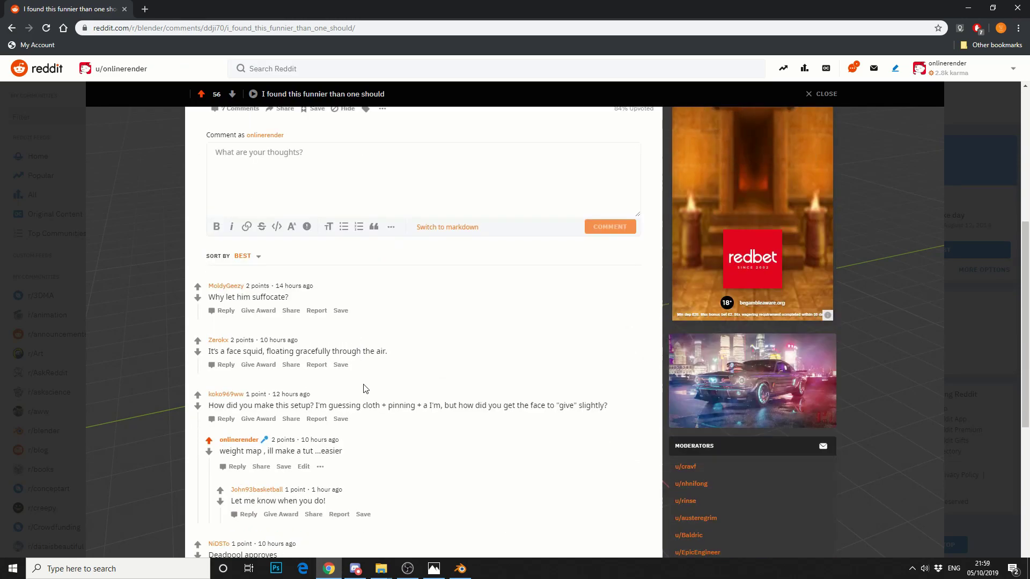
{"action": "scroll", "coordinate": [489, 377], "scroll_direction": "up", "scroll_amount": 4}
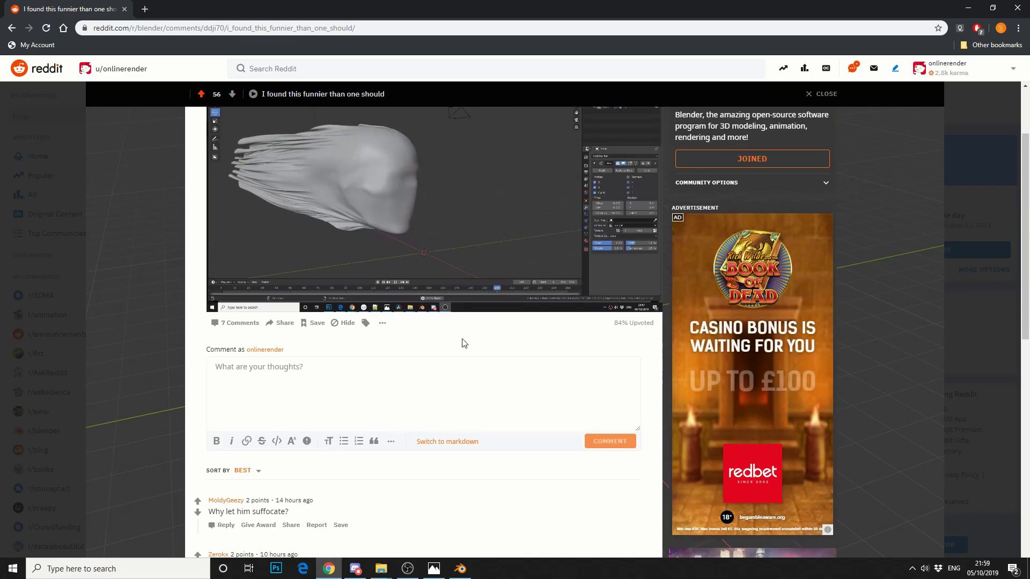
{"action": "scroll", "coordinate": [464, 343], "scroll_direction": "up", "scroll_amount": 1}
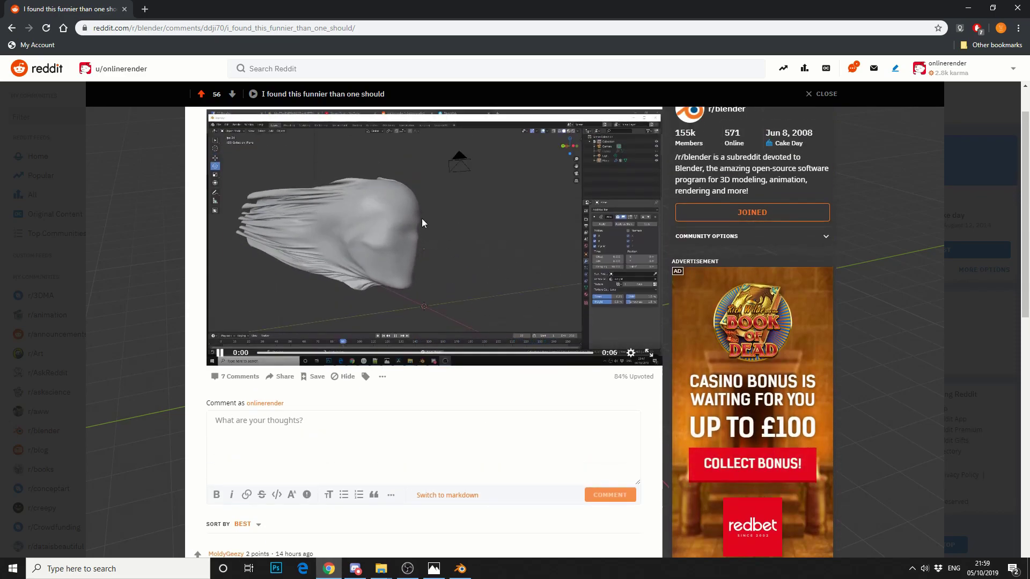
{"action": "left_click", "coordinate": [463, 572]}
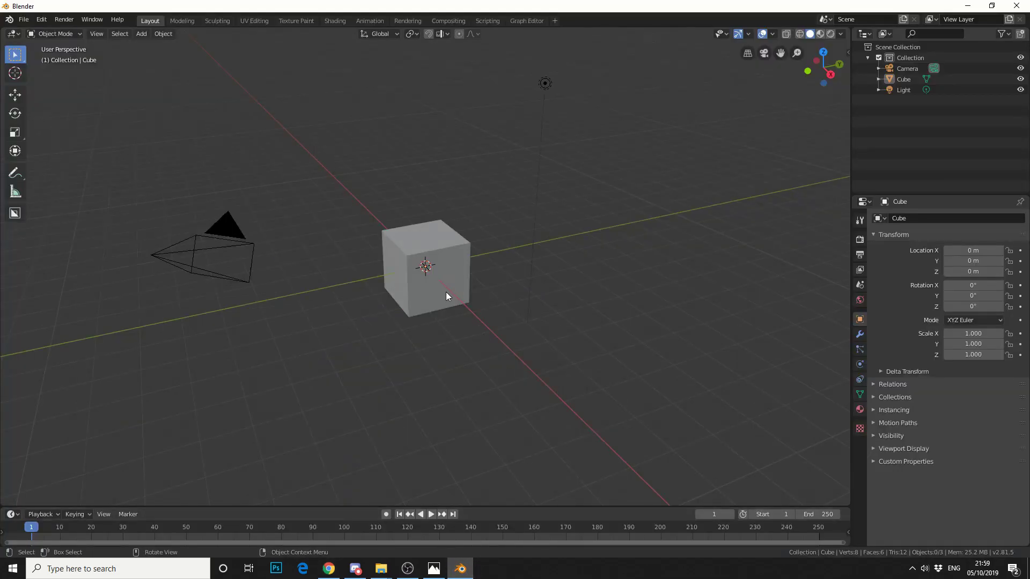
Step: Delete the default cube and add a UV sphere at the origin
{"action": "left_click", "coordinate": [446, 297]}
{"action": "key", "text": "Delete"}
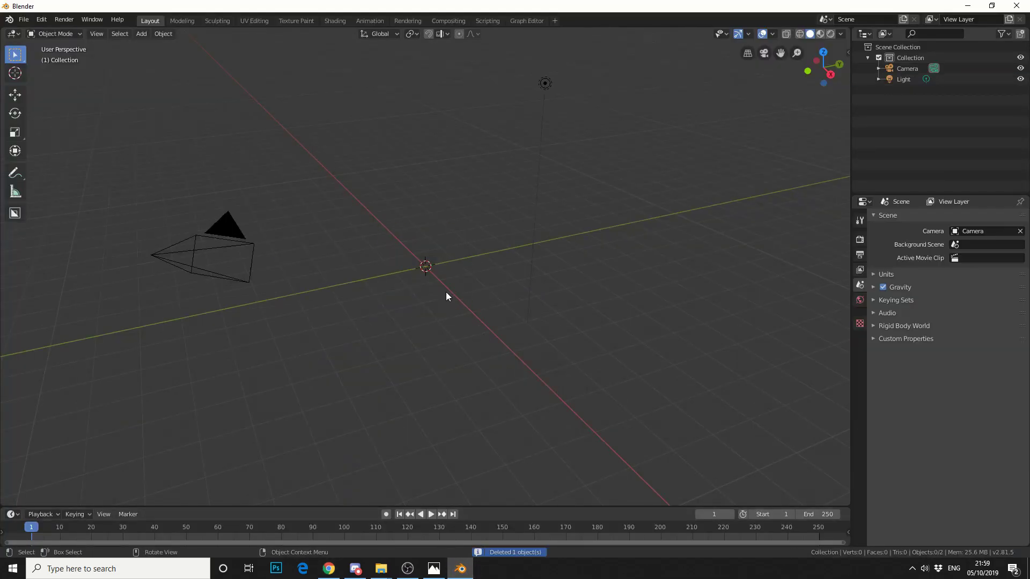
{"action": "left_click", "coordinate": [142, 36]}
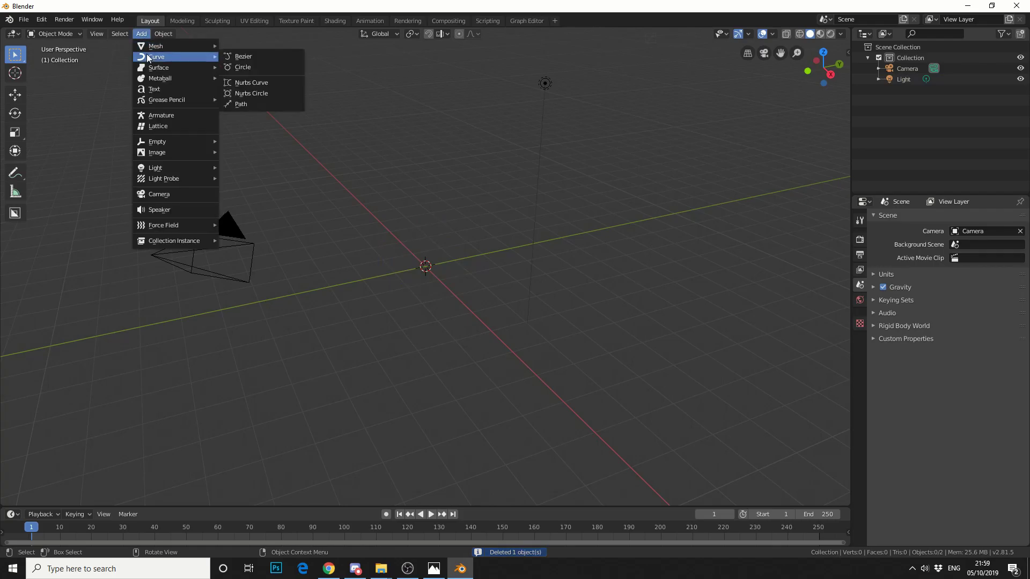
{"action": "mouse_move", "coordinate": [161, 46]}
{"action": "left_click", "coordinate": [250, 79]}
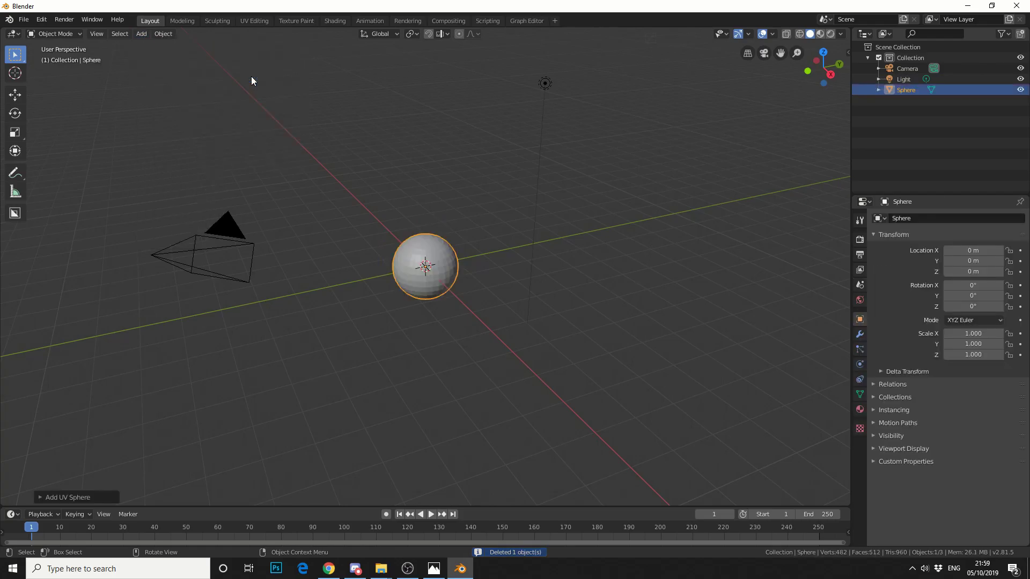
Step: Add a mesh plane at the origin
{"action": "left_click", "coordinate": [142, 33]}
{"action": "mouse_move", "coordinate": [156, 46]}
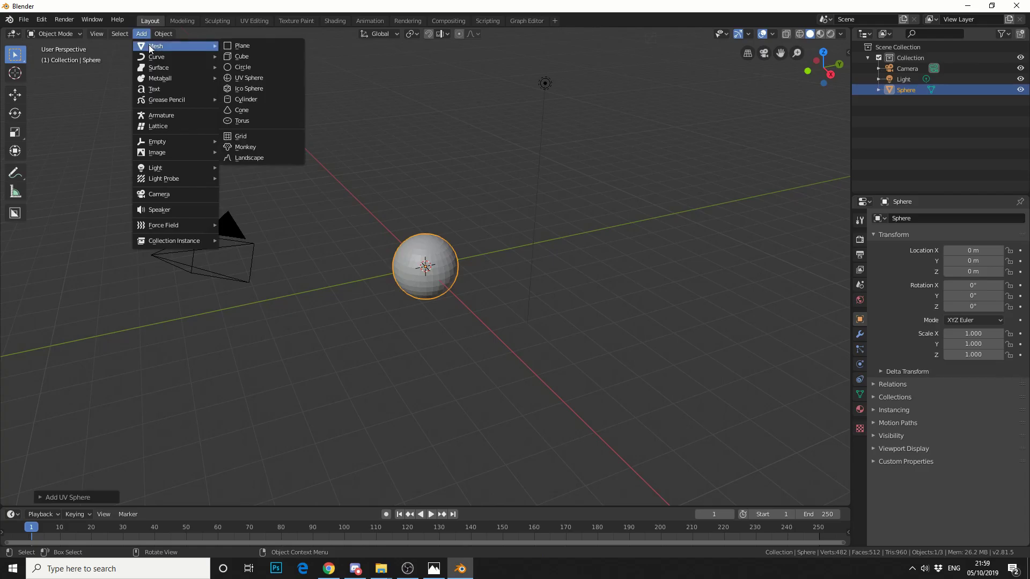
{"action": "left_click", "coordinate": [269, 52]}
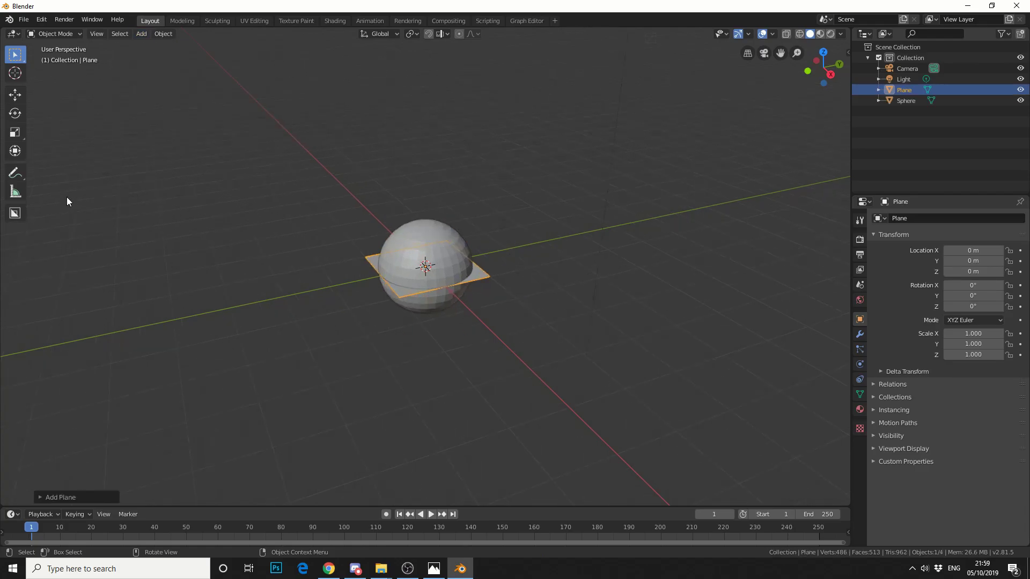
Step: Stretch the plane to about 2.3 by 4.9 and raise it above the sphere
{"action": "left_click", "coordinate": [17, 138]}
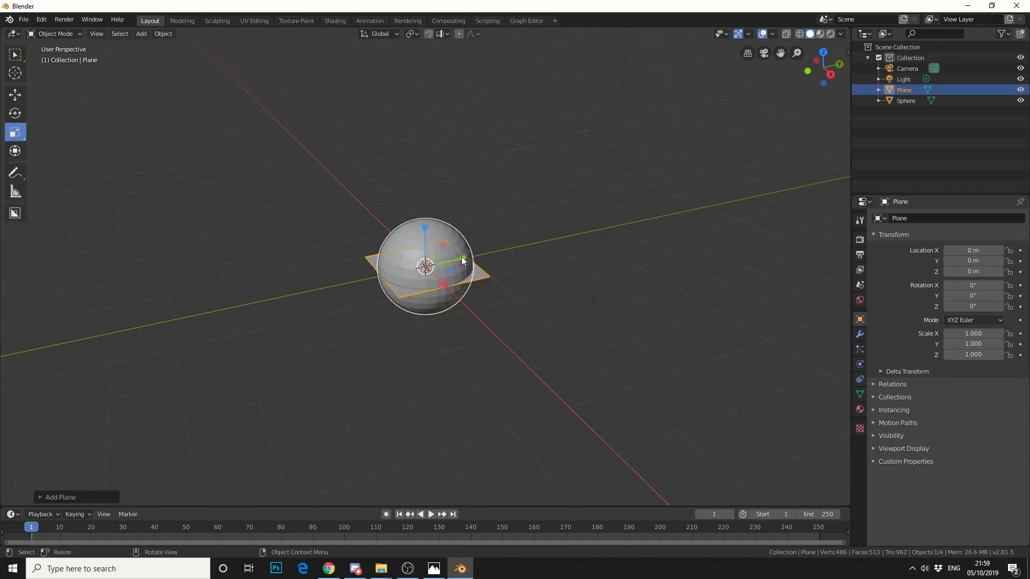
{"action": "left_click_drag", "start_coordinate": [462, 262], "coordinate": [603, 222]}
{"action": "left_click_drag", "start_coordinate": [443, 284], "coordinate": [570, 289]}
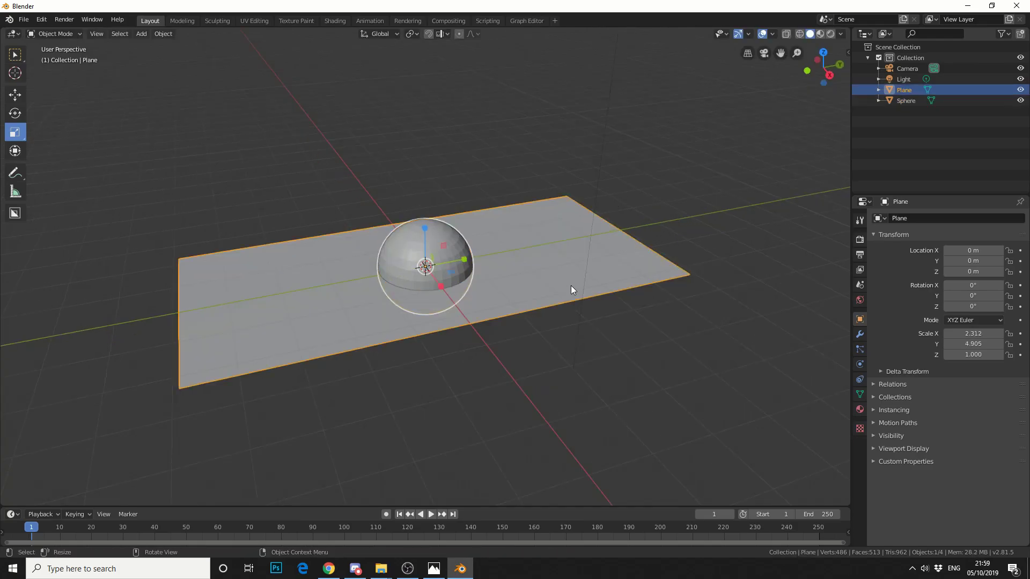
{"action": "left_click", "coordinate": [15, 94]}
{"action": "left_click_drag", "start_coordinate": [429, 230], "coordinate": [434, 181]}
{"action": "middle_click_drag", "start_coordinate": [503, 380], "coordinate": [459, 340]}
Step: Shrink the sphere to 0.8 and lower the plane to Z 0.887 m
{"action": "left_click", "coordinate": [415, 256]}
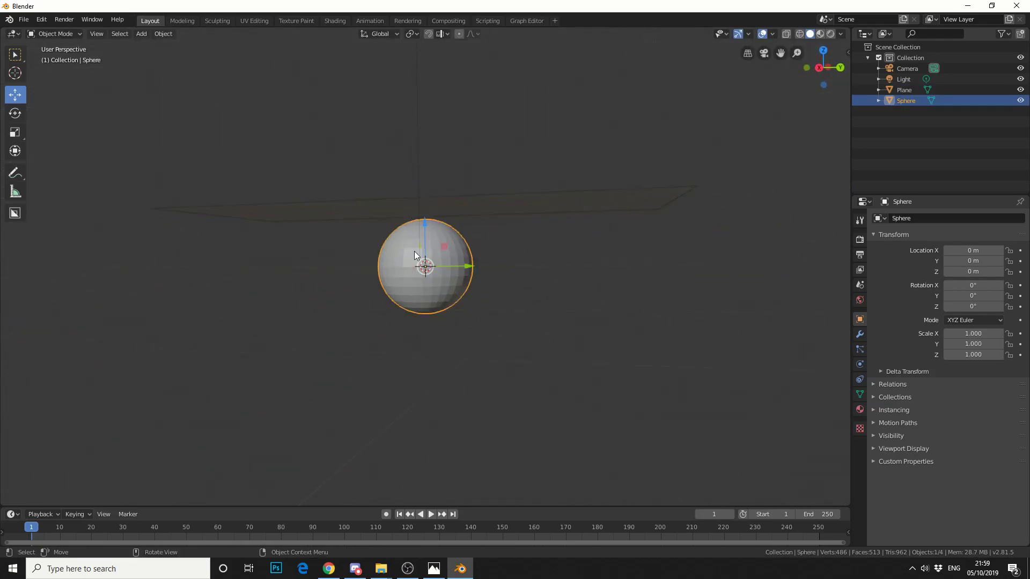
{"action": "key", "text": "s"}
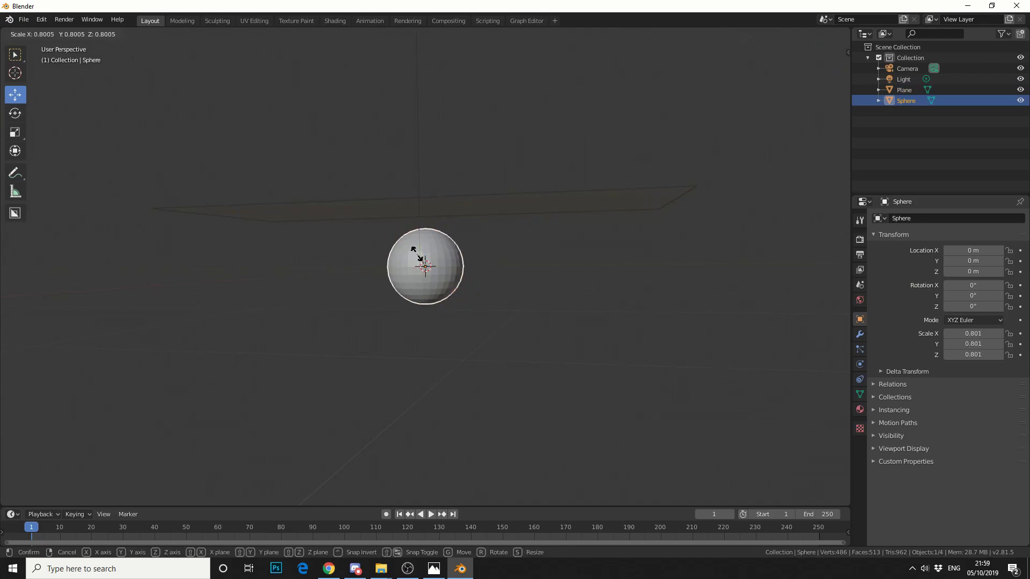
{"action": "left_click", "coordinate": [414, 248]}
{"action": "left_click", "coordinate": [462, 211]}
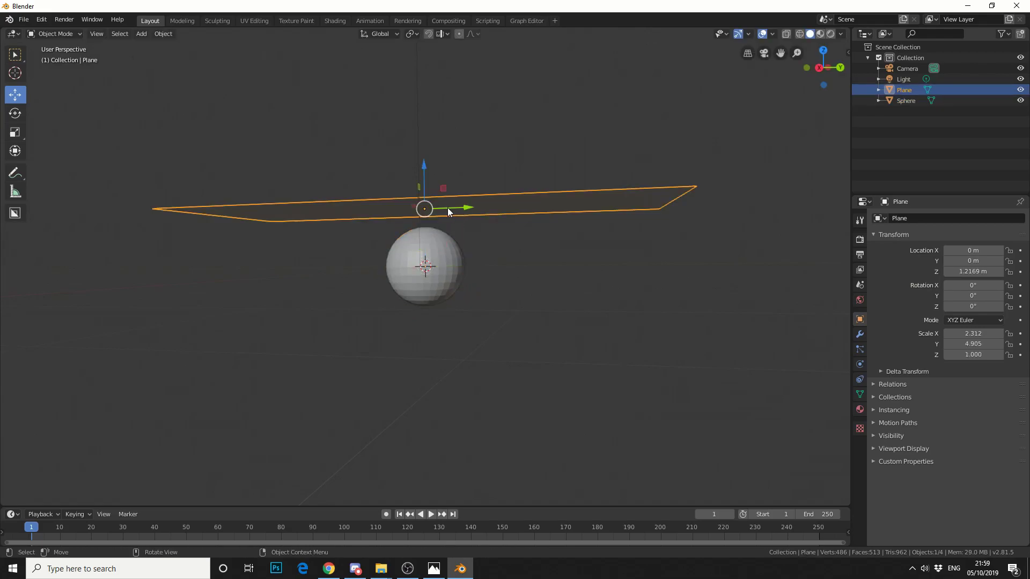
{"action": "left_click_drag", "start_coordinate": [422, 170], "coordinate": [425, 186]}
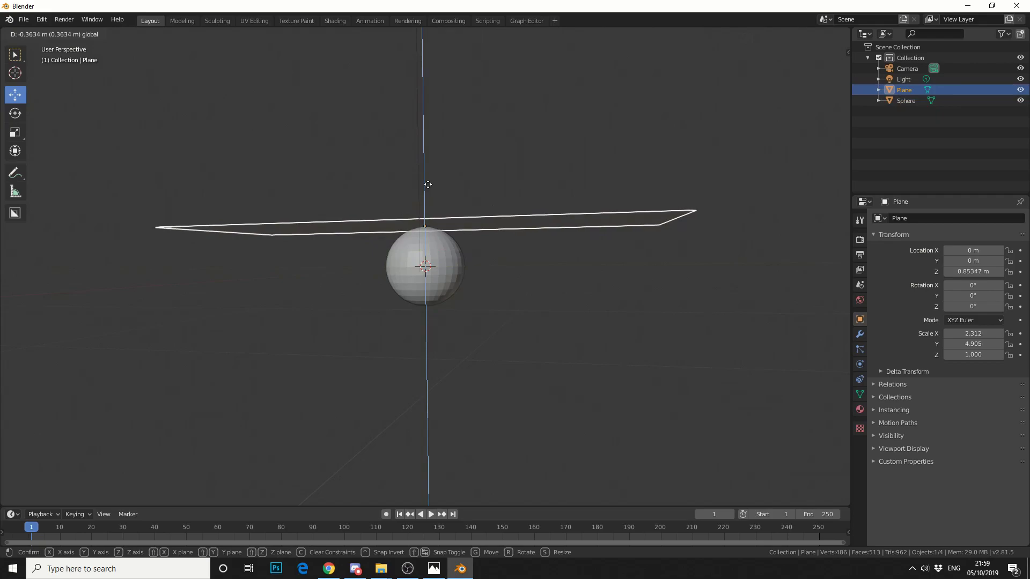
{"action": "middle_click_drag", "start_coordinate": [426, 187], "coordinate": [632, 447]}
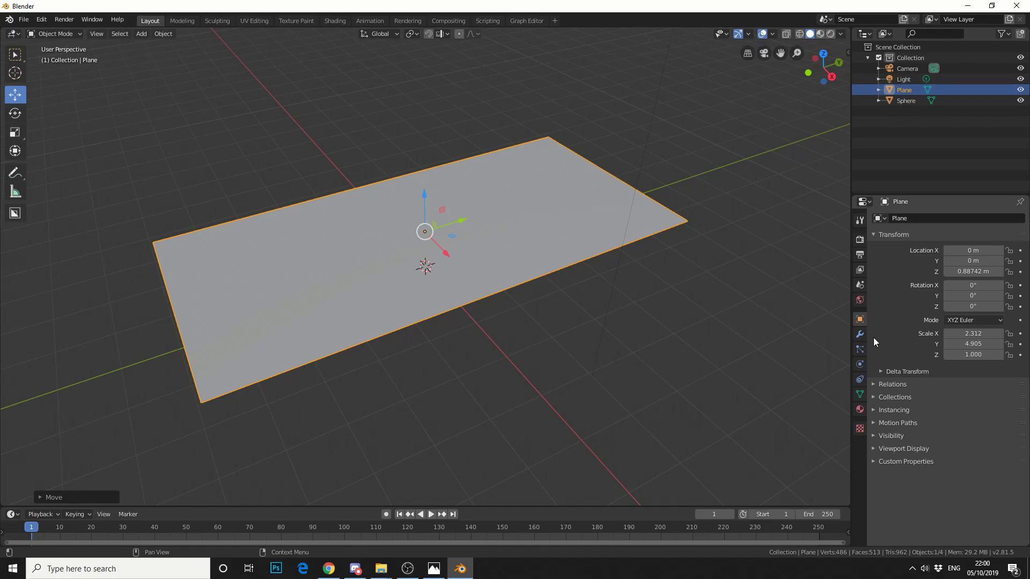
Step: Give the plane a Simple Subdivision modifier with render and viewport levels of 6
{"action": "left_click", "coordinate": [860, 334]}
{"action": "left_click", "coordinate": [945, 218]}
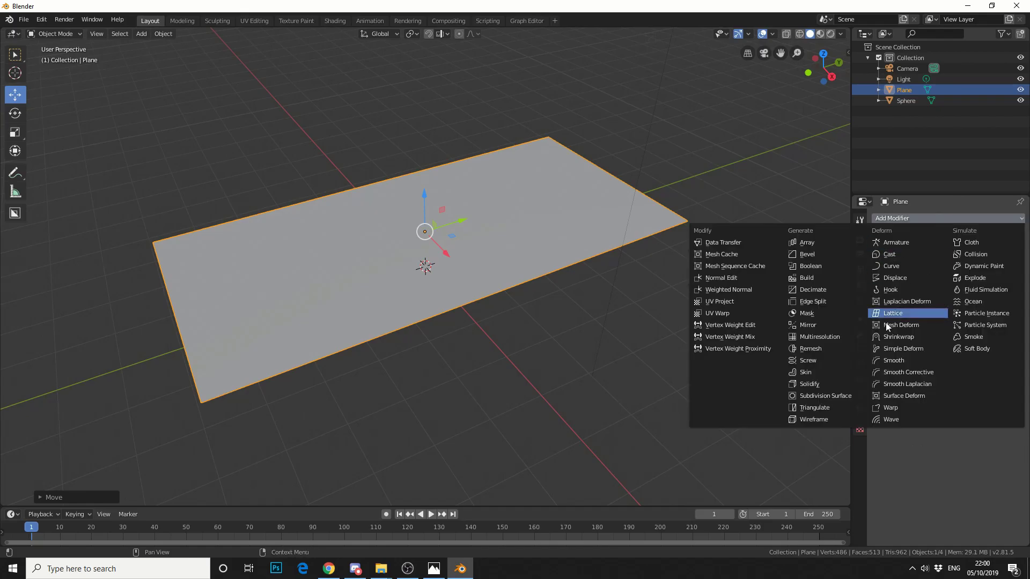
{"action": "left_click", "coordinate": [826, 396]}
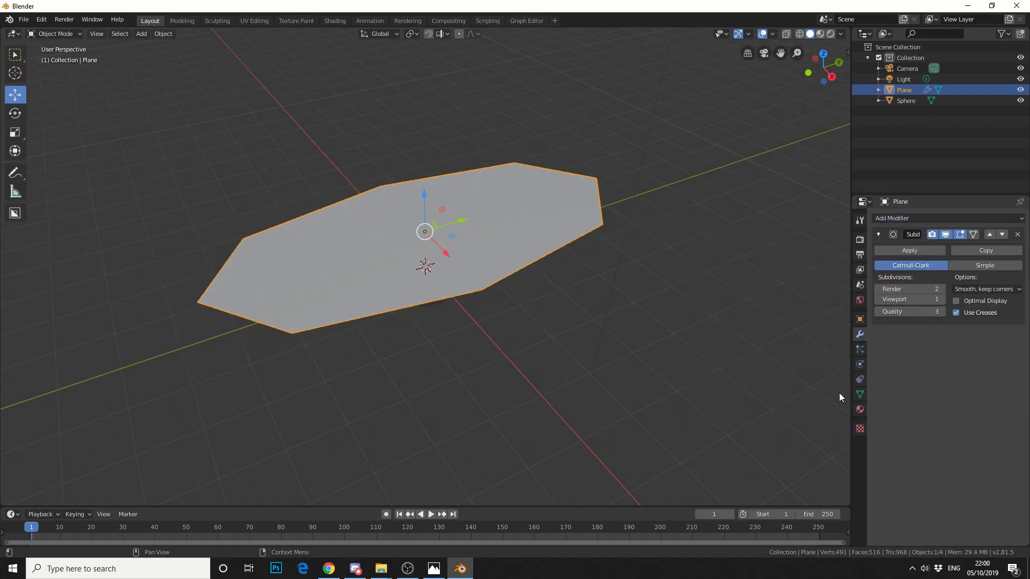
{"action": "left_click", "coordinate": [993, 263]}
{"action": "left_click", "coordinate": [932, 289]}
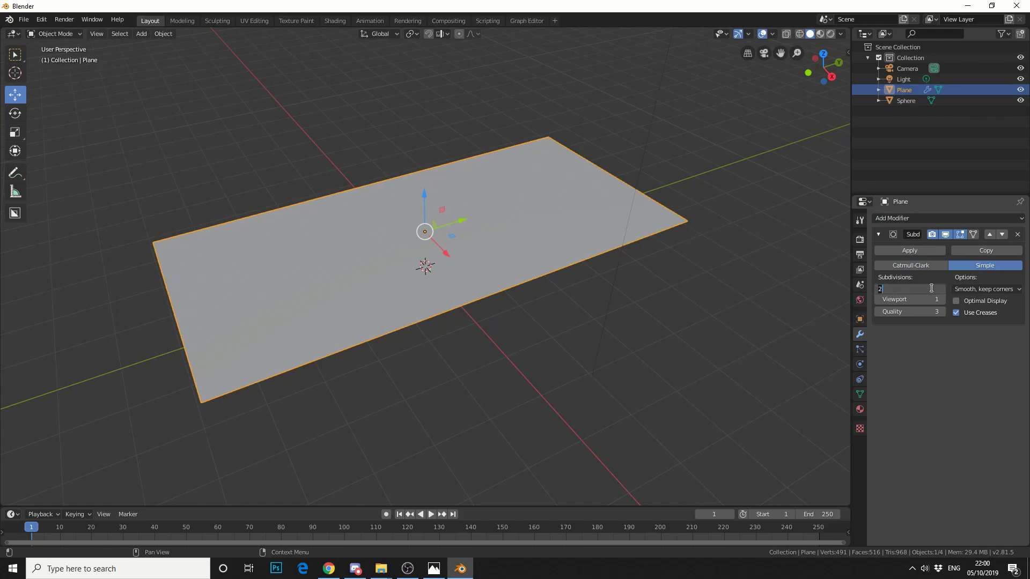
{"action": "type", "text": "6"}
{"action": "key", "text": "Return"}
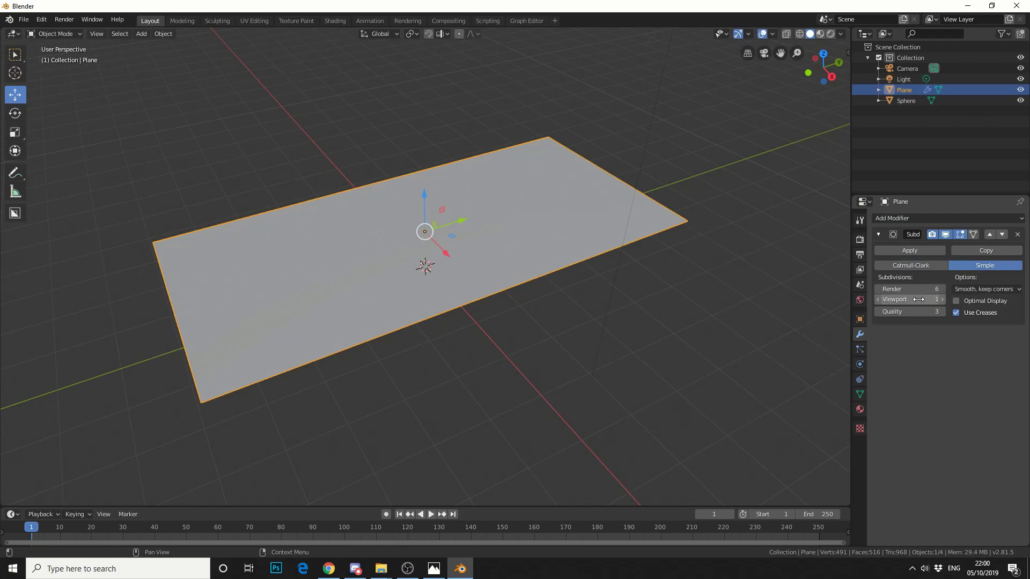
{"action": "left_click", "coordinate": [916, 300]}
{"action": "type", "text": "6"}
{"action": "key", "text": "Return"}
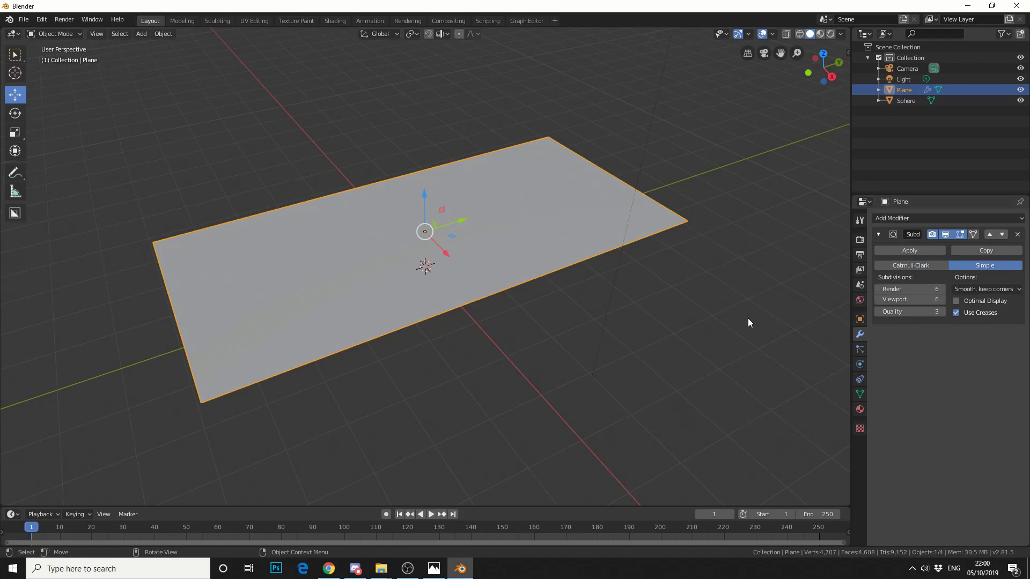
Step: Switch to wireframe shading and raise the viewport subdivision level to 7
{"action": "key", "text": "z"}
{"action": "left_click", "coordinate": [676, 325]}
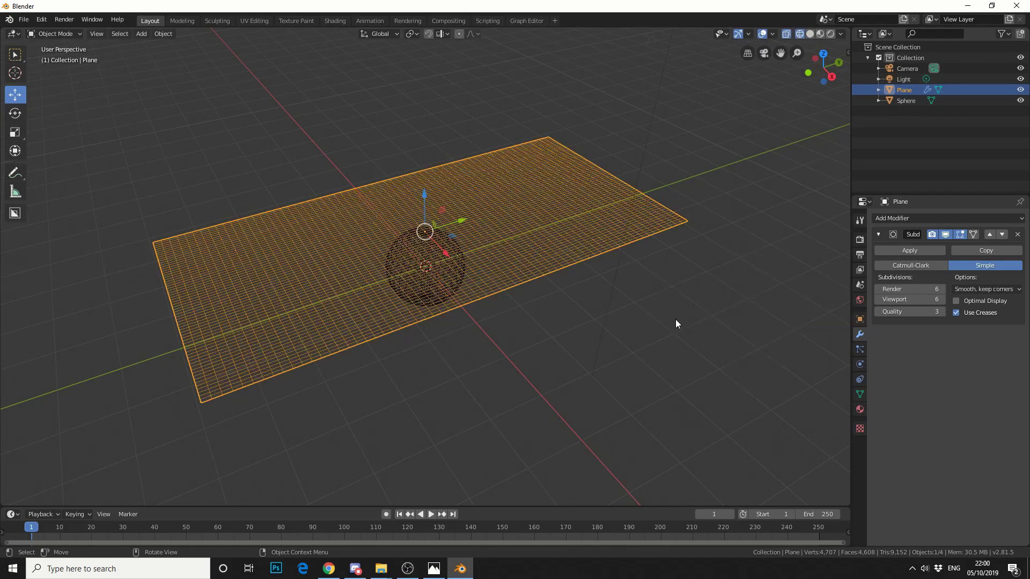
{"action": "middle_click_drag", "start_coordinate": [659, 376], "coordinate": [592, 463]}
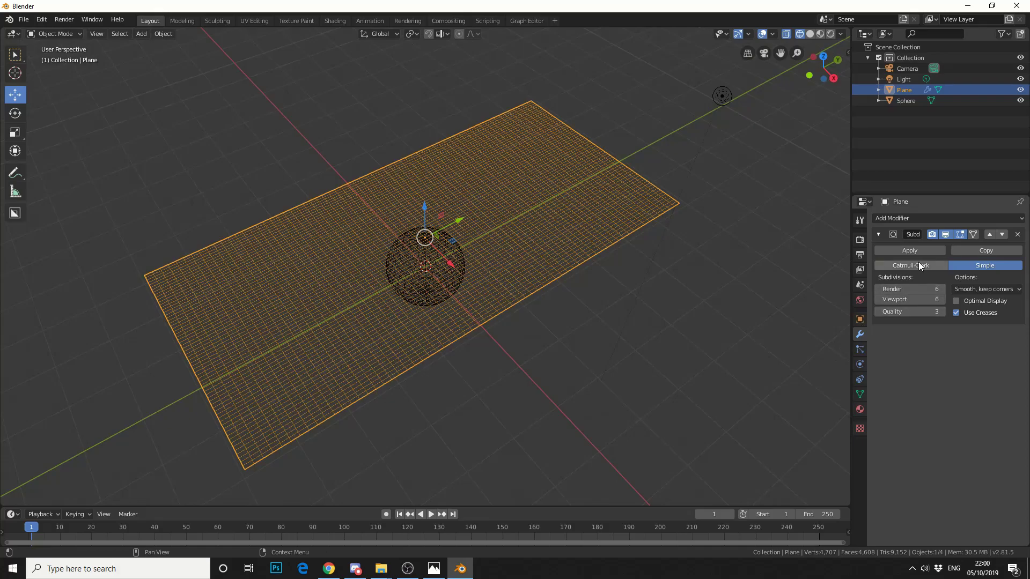
{"action": "left_click", "coordinate": [932, 297]}
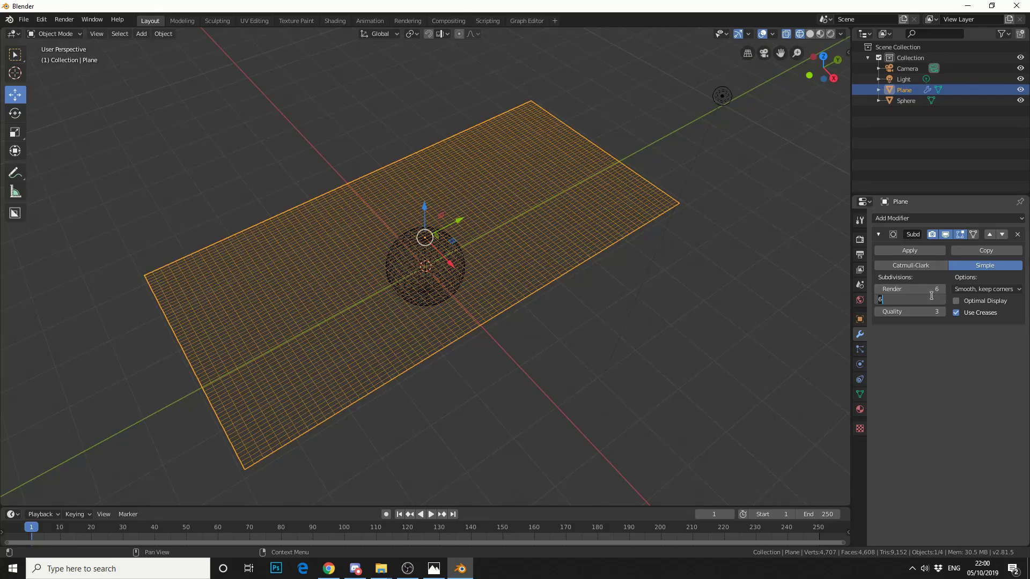
{"action": "type", "text": "7"}
{"action": "key", "text": "Return"}
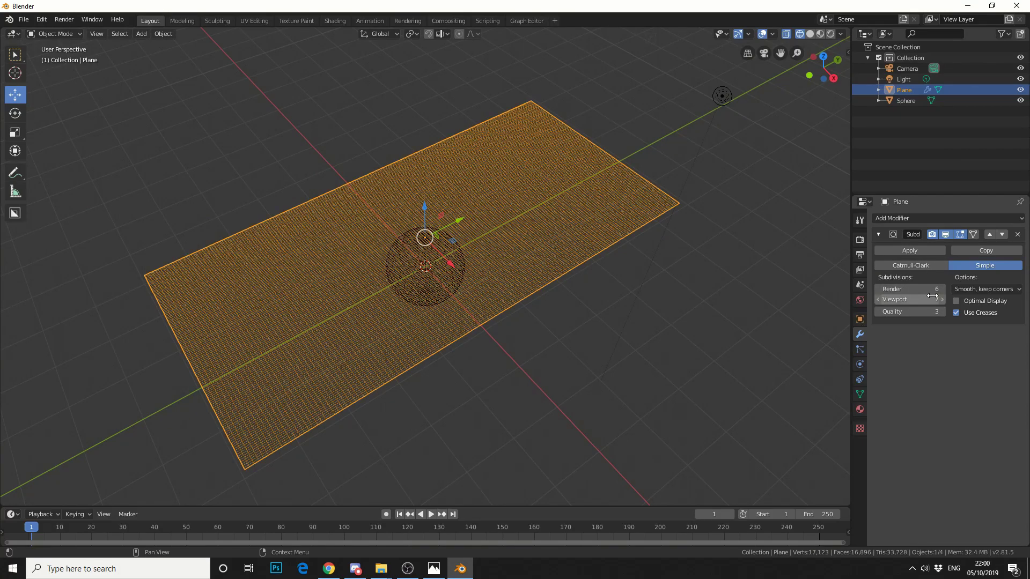
Step: Apply the plane's Subdivision modifier and select the sphere
{"action": "middle_click_drag", "start_coordinate": [692, 354], "coordinate": [719, 380]}
{"action": "left_click", "coordinate": [901, 252]}
{"action": "left_click", "coordinate": [426, 266]}
{"action": "middle_click_drag", "start_coordinate": [426, 266], "coordinate": [523, 298]}
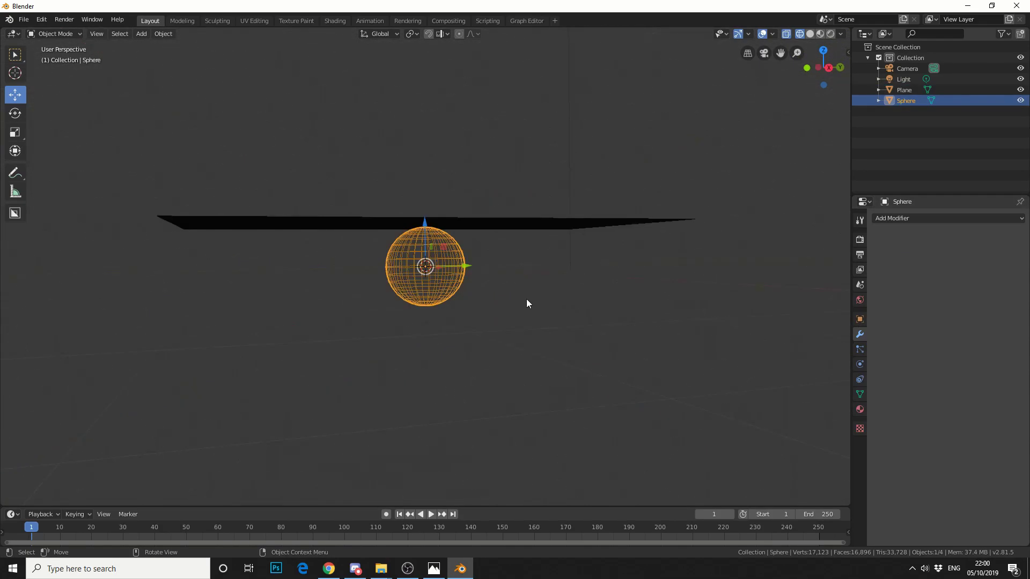
Step: Make the sphere a Collision object in Physics properties
{"action": "left_click", "coordinate": [860, 364]}
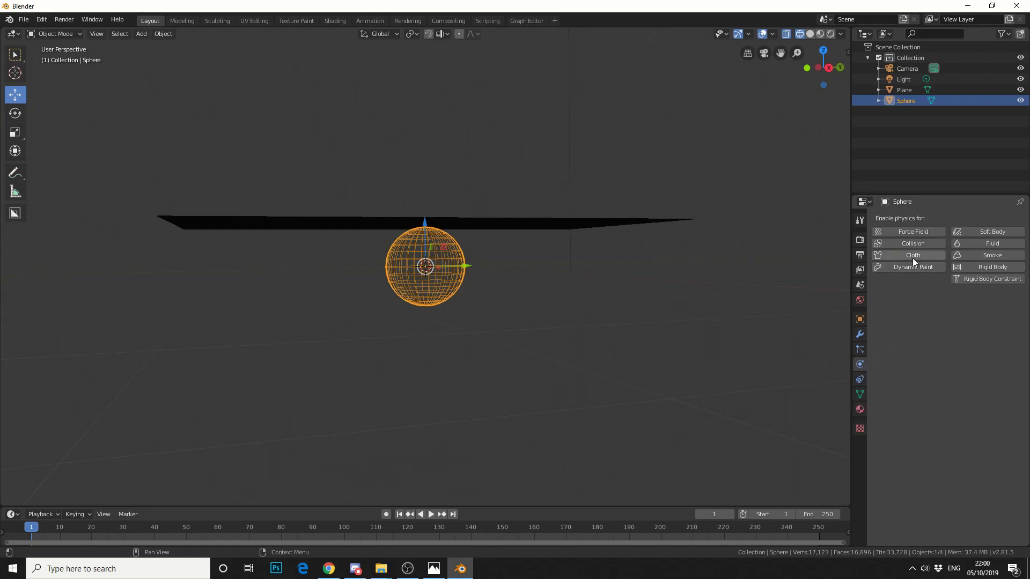
{"action": "left_click", "coordinate": [913, 243]}
{"action": "middle_click_drag", "start_coordinate": [697, 338], "coordinate": [719, 388]}
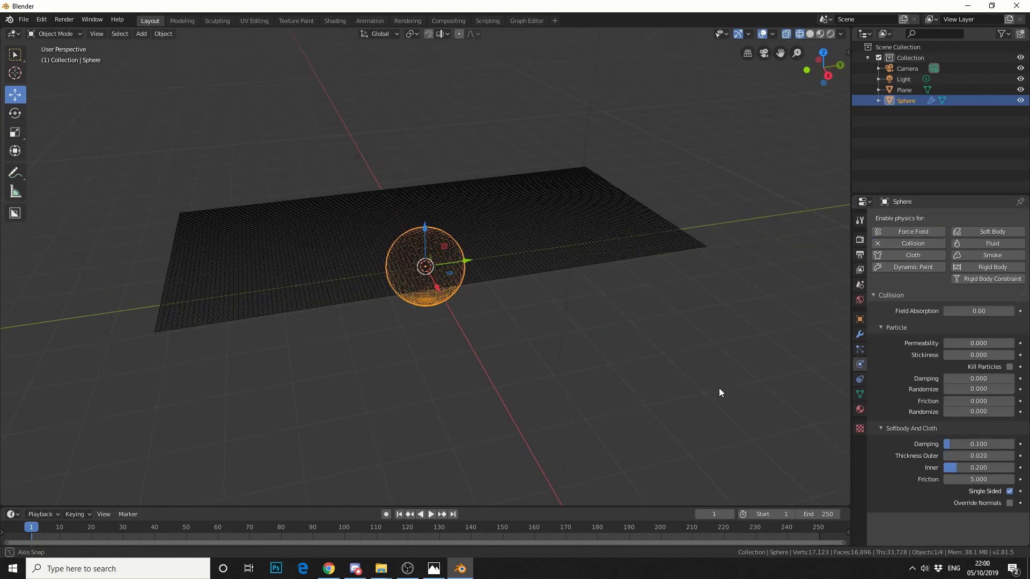
Step: Enable Cloth physics on the plane and expand its collision settings
{"action": "left_click", "coordinate": [686, 252]}
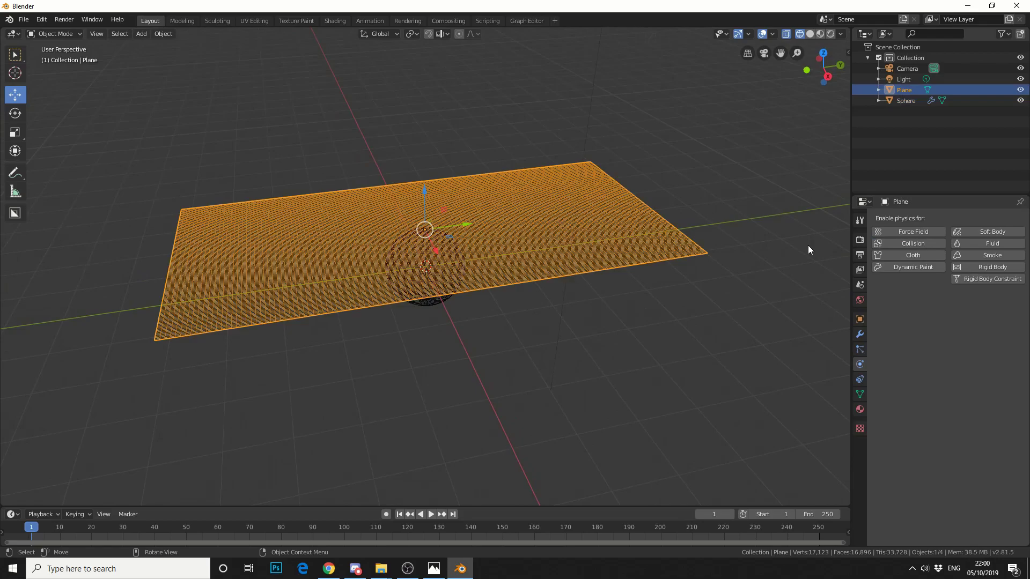
{"action": "left_click", "coordinate": [905, 255]}
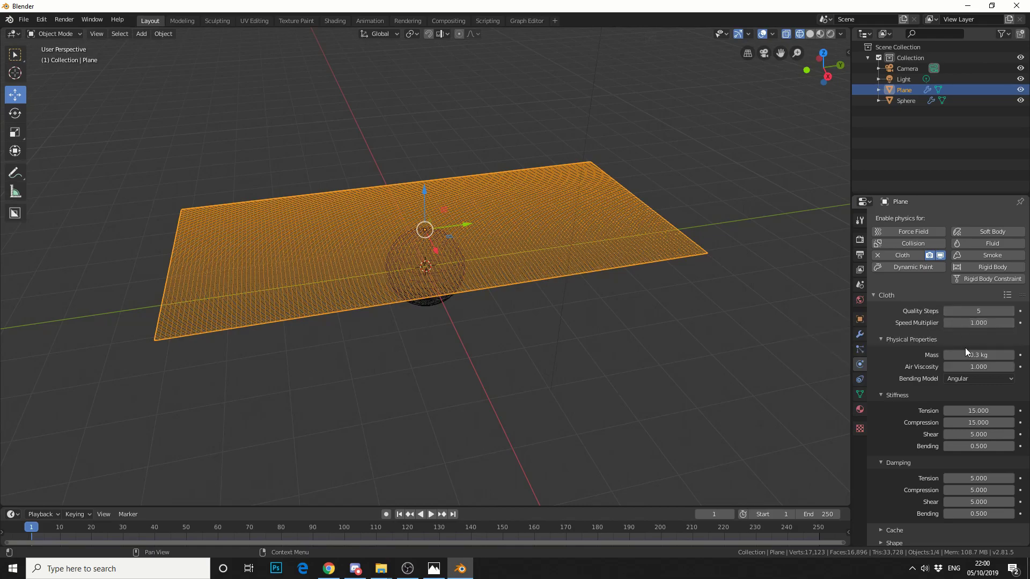
{"action": "scroll", "coordinate": [962, 413], "scroll_direction": "down", "scroll_amount": 2}
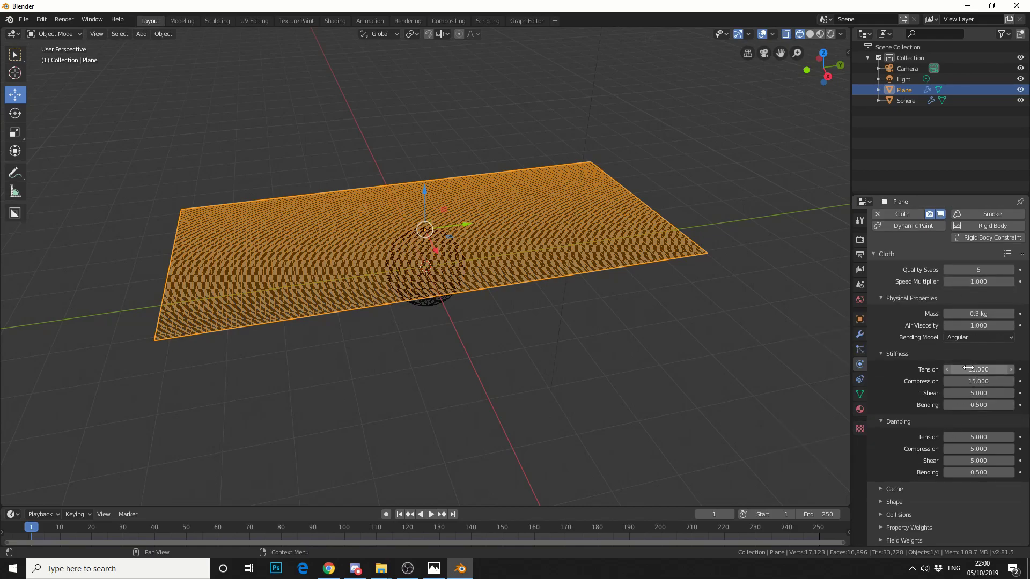
{"action": "left_click", "coordinate": [887, 515]}
{"action": "scroll", "coordinate": [889, 507], "scroll_direction": "down", "scroll_amount": 4}
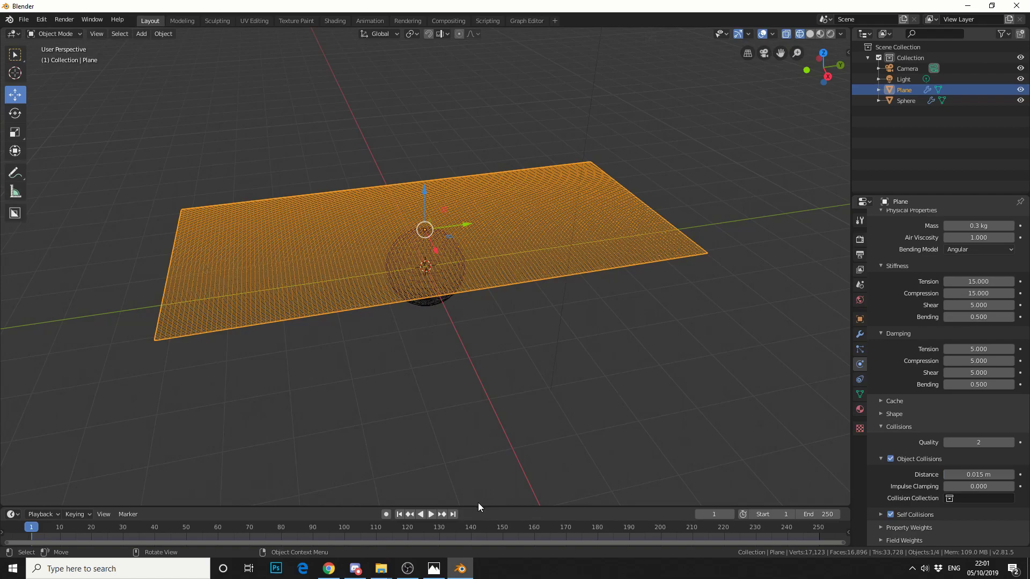
{"action": "scroll", "coordinate": [966, 322], "scroll_direction": "up", "scroll_amount": 5}
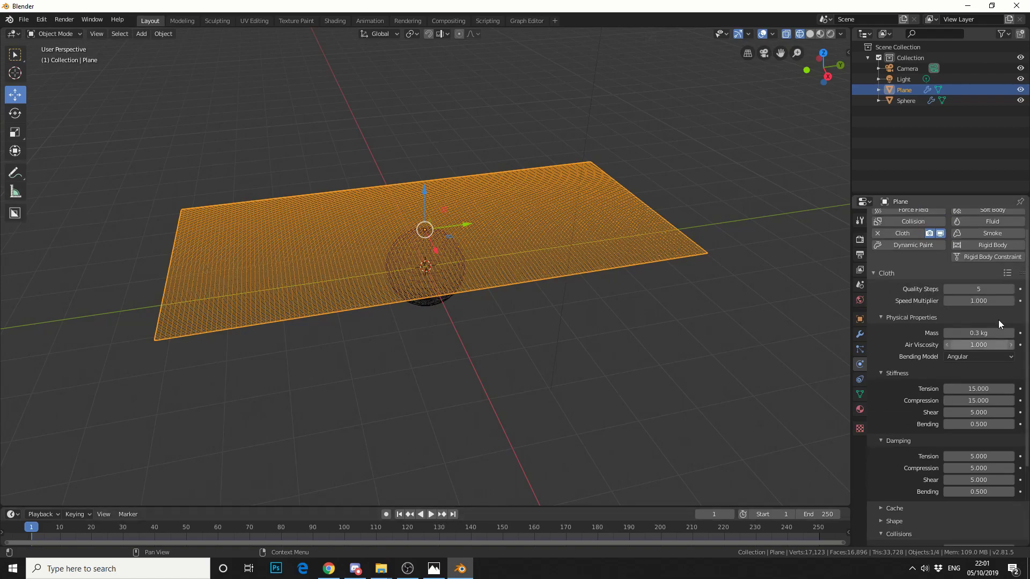
{"action": "scroll", "coordinate": [995, 318], "scroll_direction": "up", "scroll_amount": 1}
Step: Set the cloth's Quality Steps to 7
{"action": "left_click", "coordinate": [978, 310]}
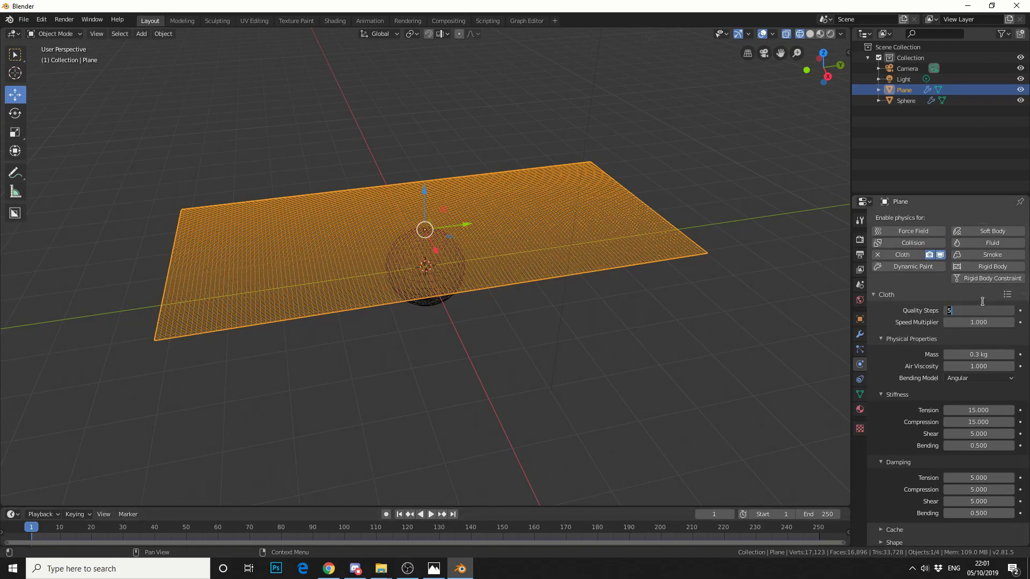
{"action": "type", "text": "6"}
{"action": "key", "text": "BackSpace"}
{"action": "type", "text": "7"}
{"action": "key", "text": "Return"}
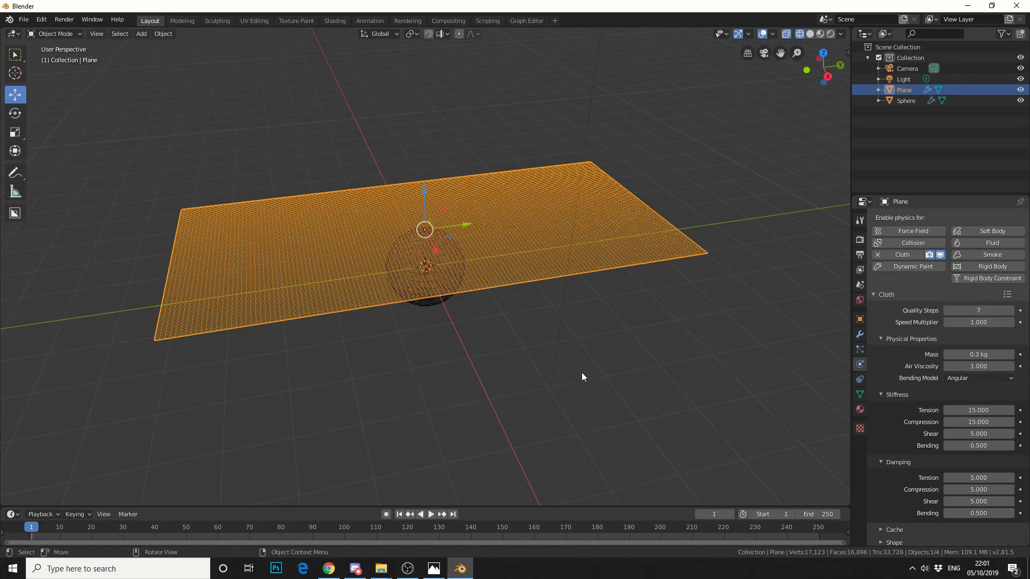
Step: Play the cloth simulation to frame 100 and view the draped sheet in Solid shading
{"action": "left_click", "coordinate": [432, 514]}
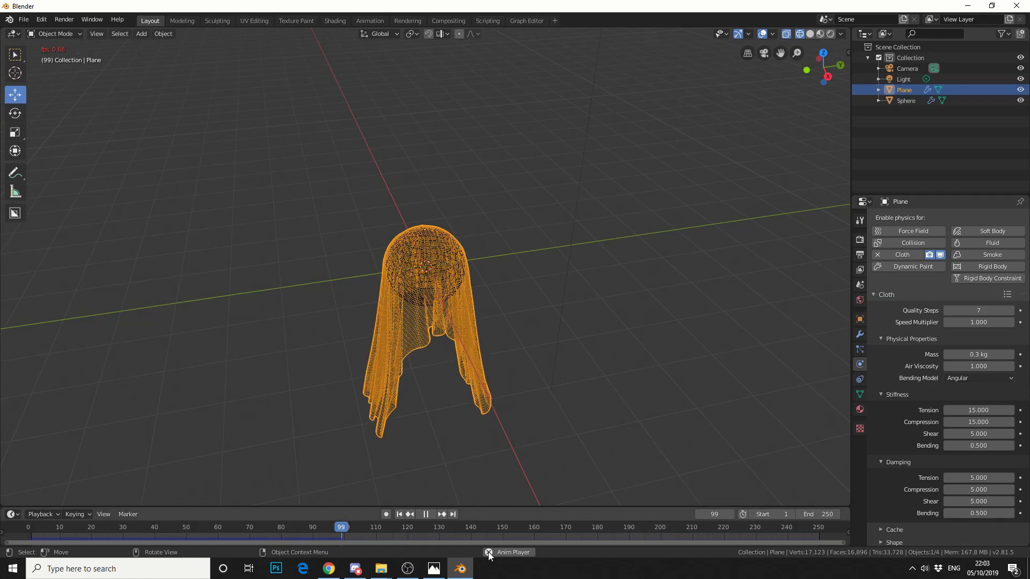
{"action": "key", "text": "space"}
{"action": "middle_click_drag", "start_coordinate": [542, 461], "coordinate": [558, 436]}
{"action": "key", "text": "z"}
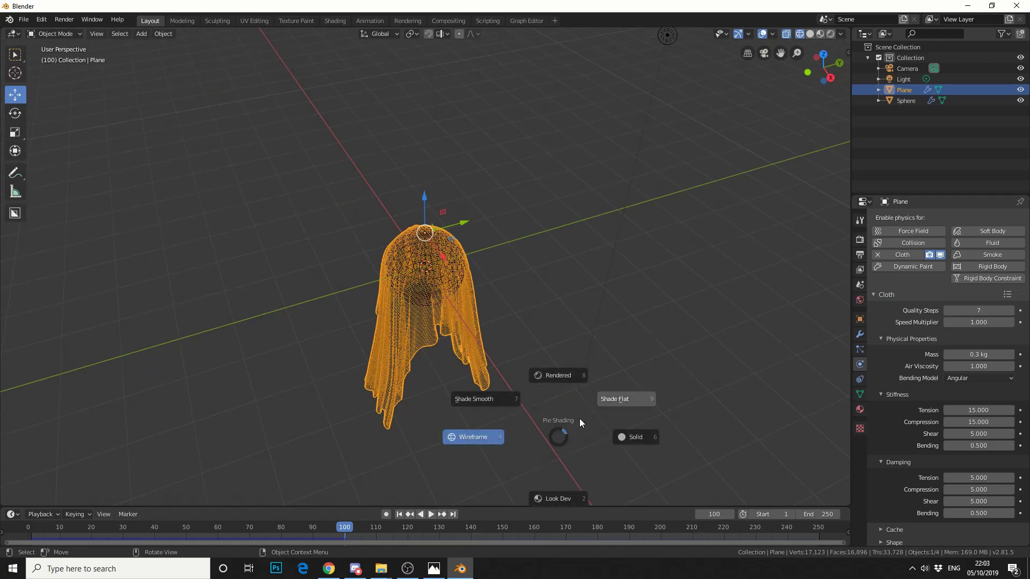
{"action": "left_click", "coordinate": [636, 431]}
{"action": "middle_click_drag", "start_coordinate": [635, 431], "coordinate": [425, 293]}
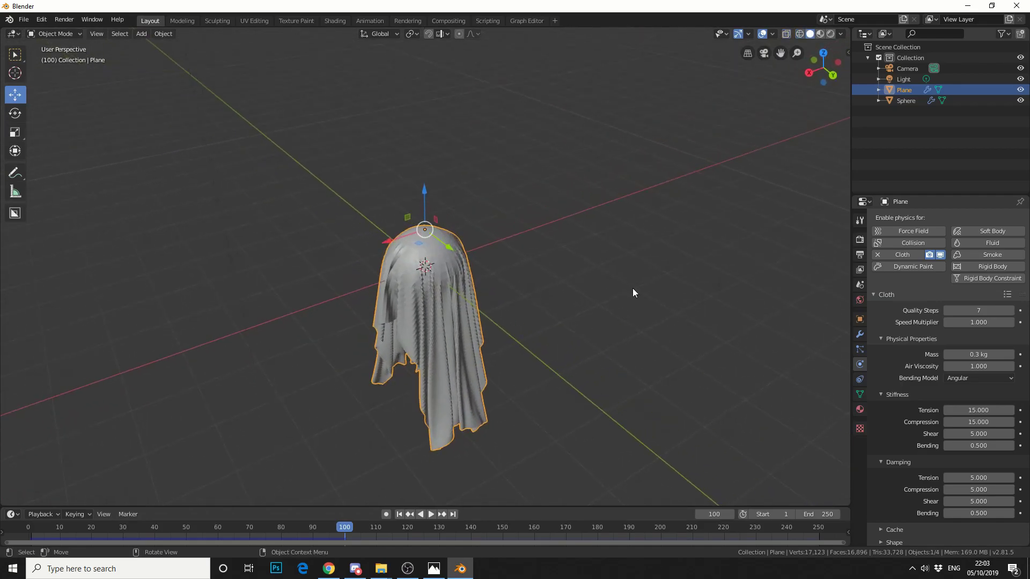
Step: Apply the Cloth modifier to fix the draped shape and delete the sphere
{"action": "left_click", "coordinate": [859, 335]}
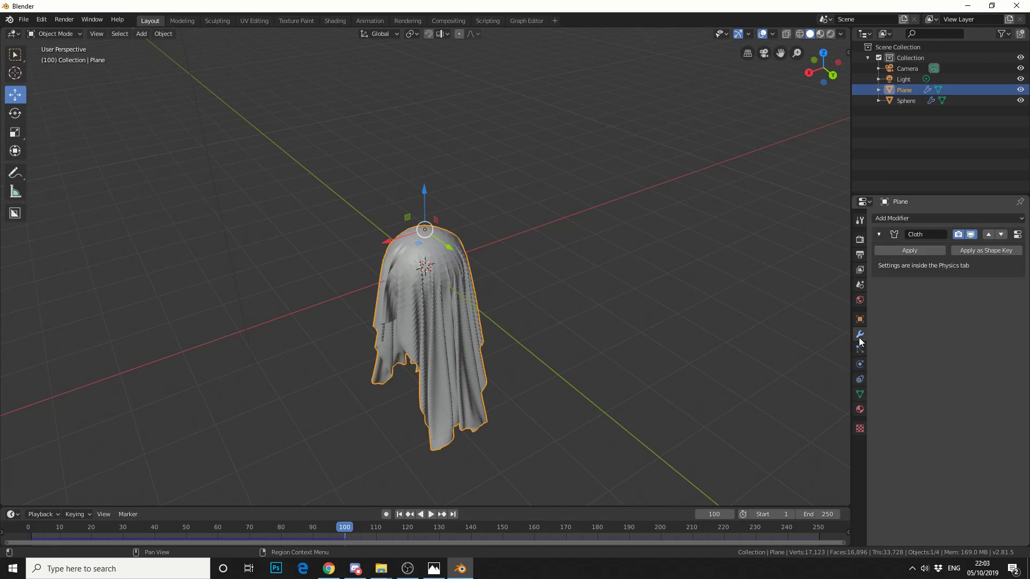
{"action": "left_click", "coordinate": [902, 250]}
{"action": "left_click", "coordinate": [900, 103]}
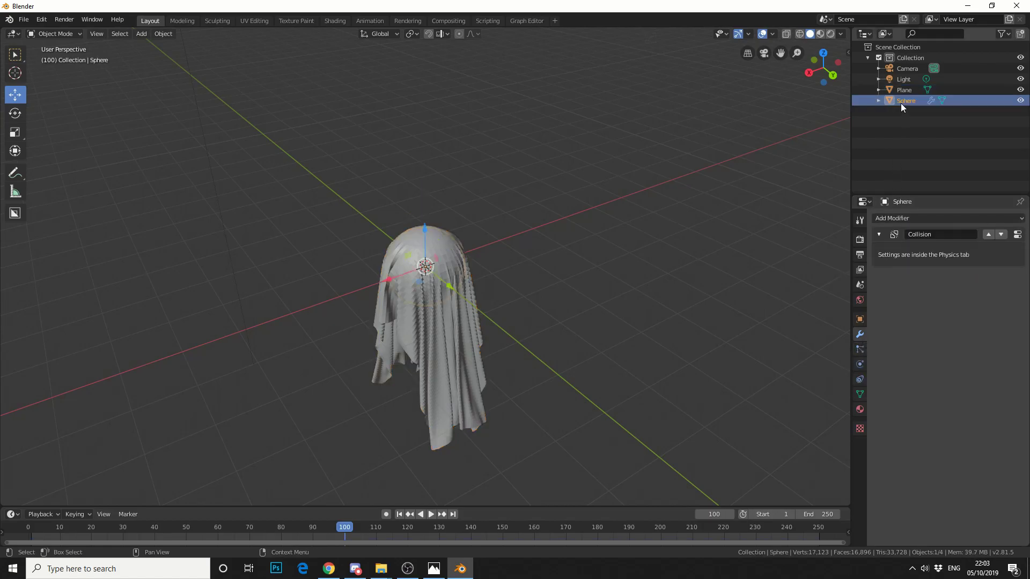
{"action": "right_click", "coordinate": [901, 103]}
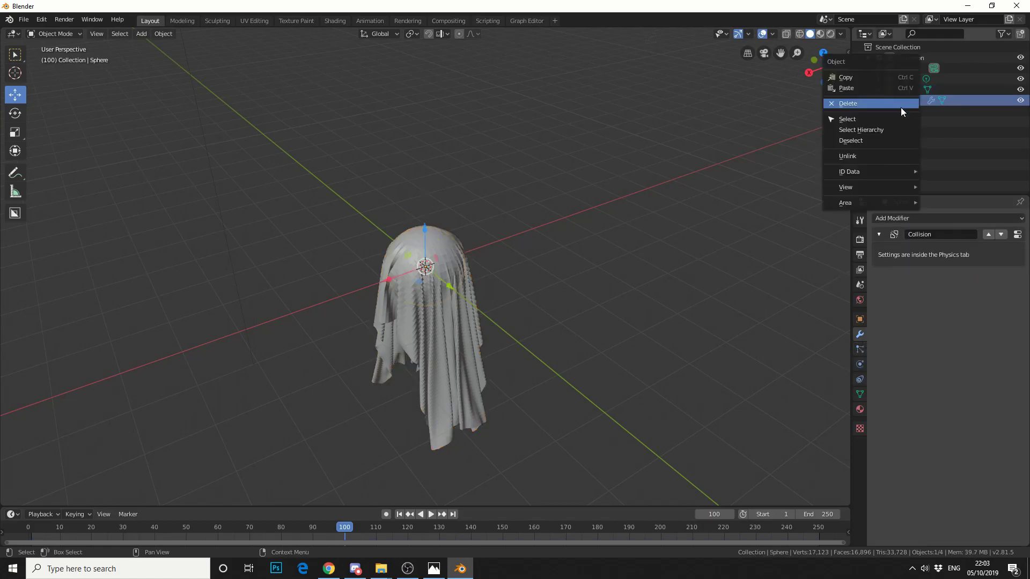
{"action": "left_click", "coordinate": [867, 104]}
{"action": "middle_click_drag", "start_coordinate": [751, 268], "coordinate": [536, 356]}
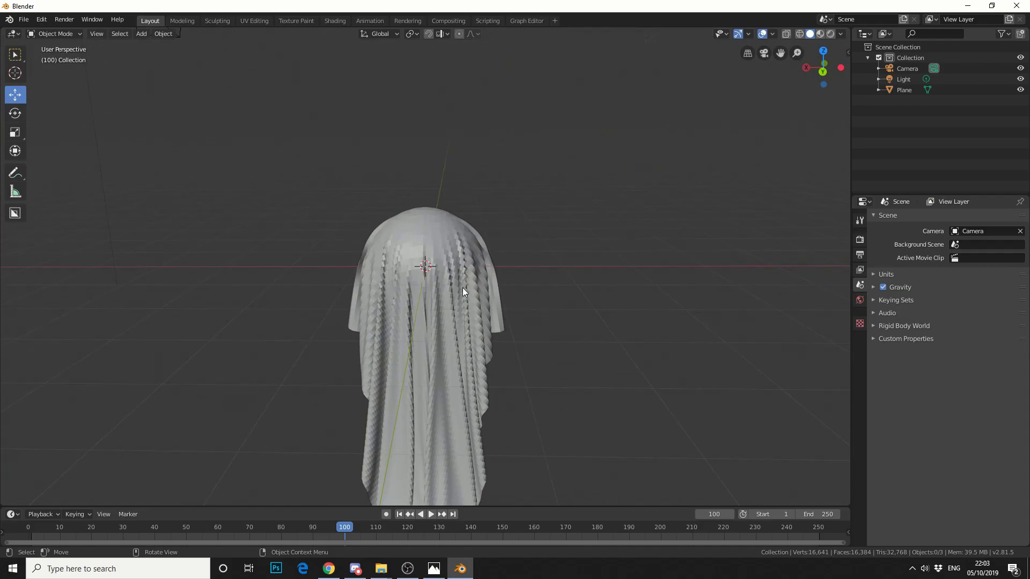
Step: Apply Shade Smooth to the draped cloth
{"action": "left_click", "coordinate": [450, 242]}
{"action": "right_click", "coordinate": [449, 241]}
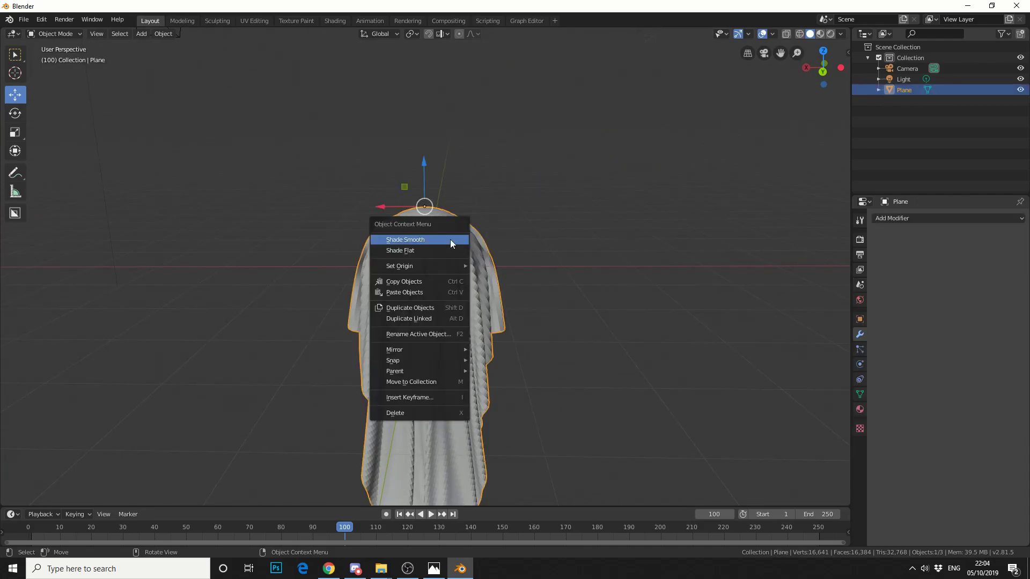
{"action": "left_click", "coordinate": [449, 239]}
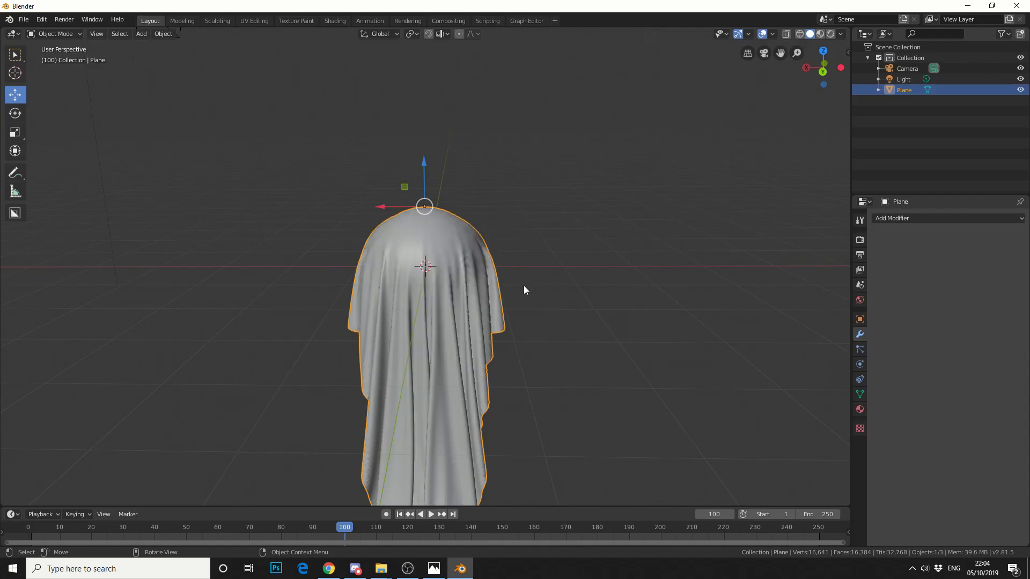
{"action": "mouse_move", "coordinate": [523, 285]}
{"action": "middle_mouse_down"}
{"action": "mouse_move", "coordinate": [690, 363]}
{"action": "mouse_move", "coordinate": [716, 352]}
{"action": "mouse_move", "coordinate": [574, 372]}
{"action": "middle_mouse_up"}
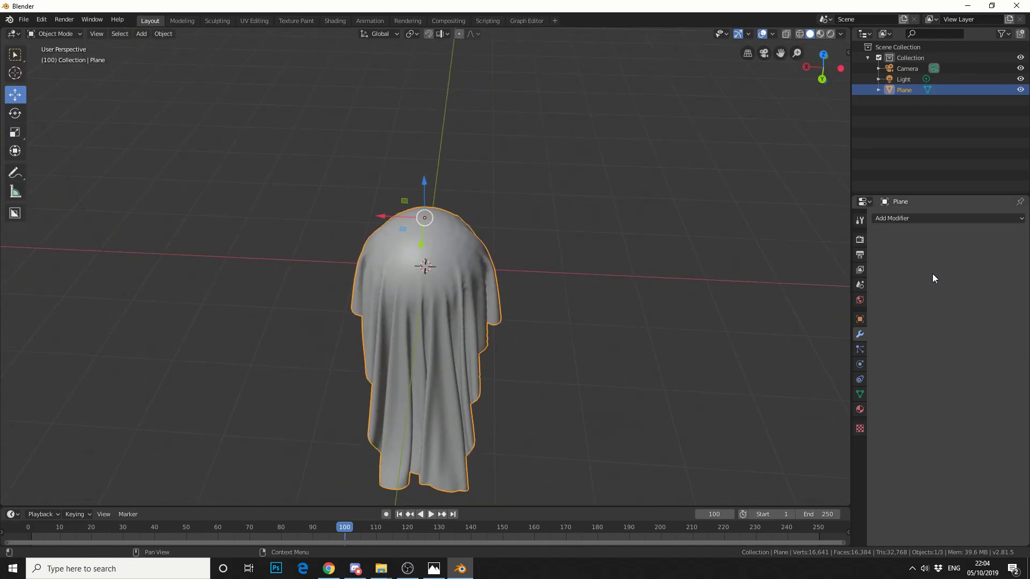
Step: Add a Subdivision Surface modifier at viewport level 2 to the cloth and apply it
{"action": "left_click", "coordinate": [887, 217]}
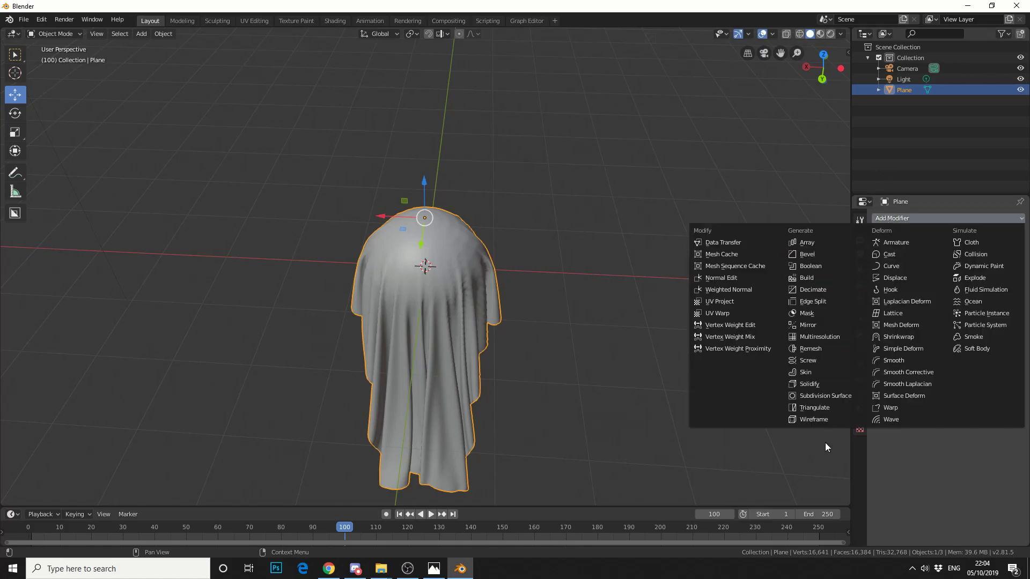
{"action": "left_click", "coordinate": [840, 395]}
{"action": "middle_click_drag", "start_coordinate": [554, 391], "coordinate": [767, 340]}
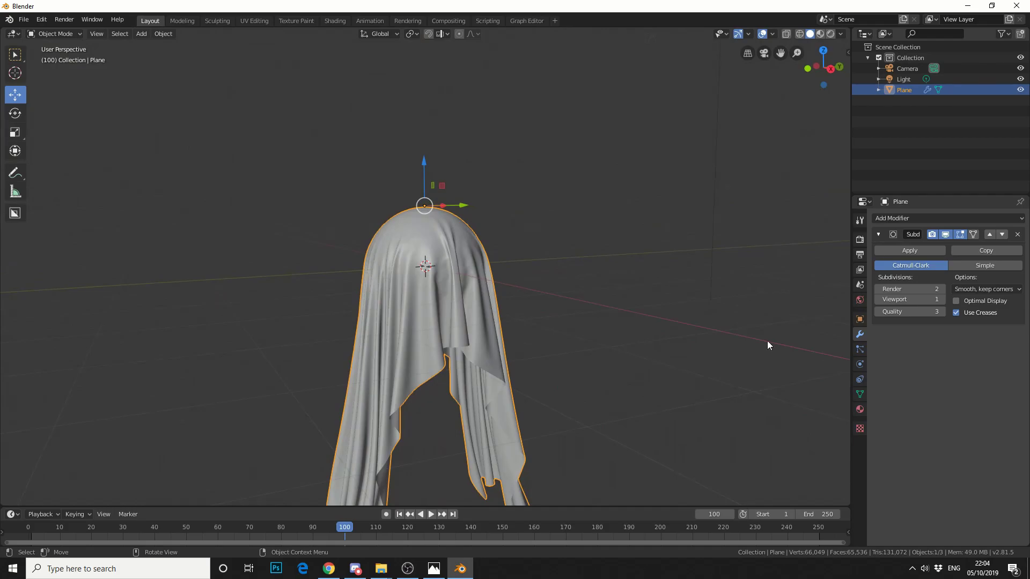
{"action": "left_click", "coordinate": [928, 299]}
{"action": "type", "text": "2"}
{"action": "key", "text": "Return"}
{"action": "middle_click_drag", "start_coordinate": [713, 370], "coordinate": [662, 371]}
{"action": "left_click", "coordinate": [919, 250]}
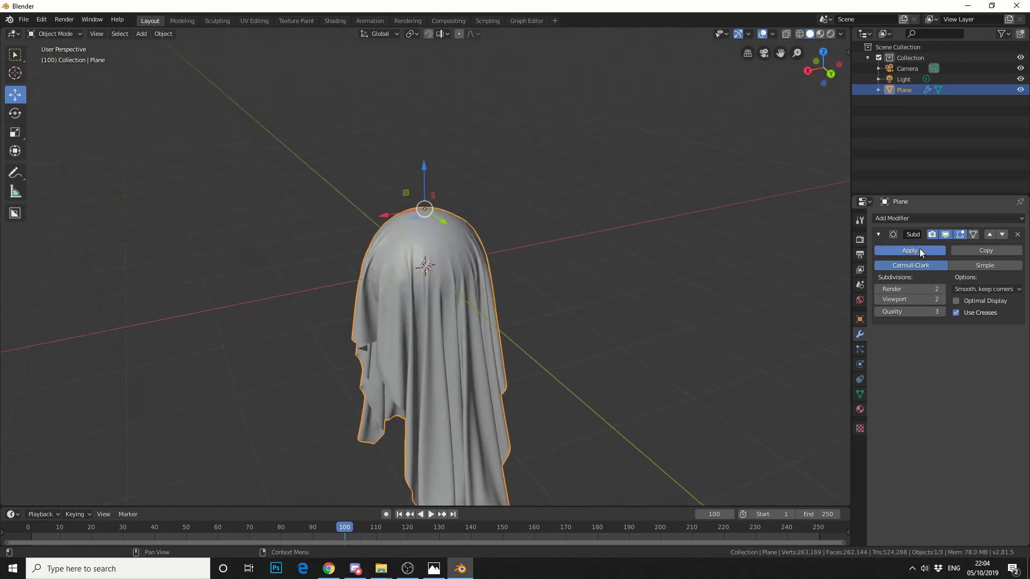
{"action": "middle_click_drag", "start_coordinate": [579, 346], "coordinate": [474, 292]}
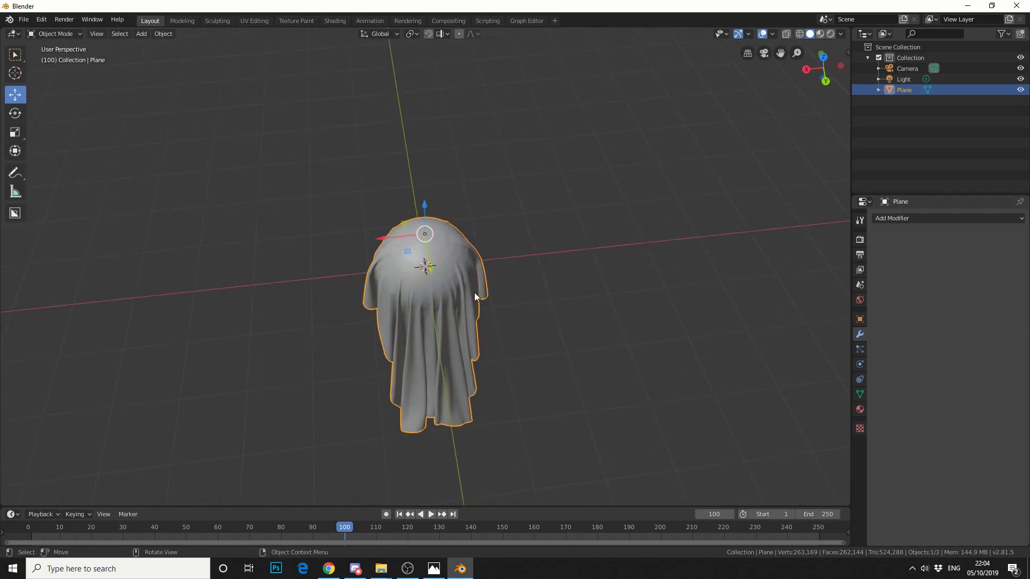
{"action": "scroll", "coordinate": [569, 391], "scroll_direction": "up", "scroll_amount": 2}
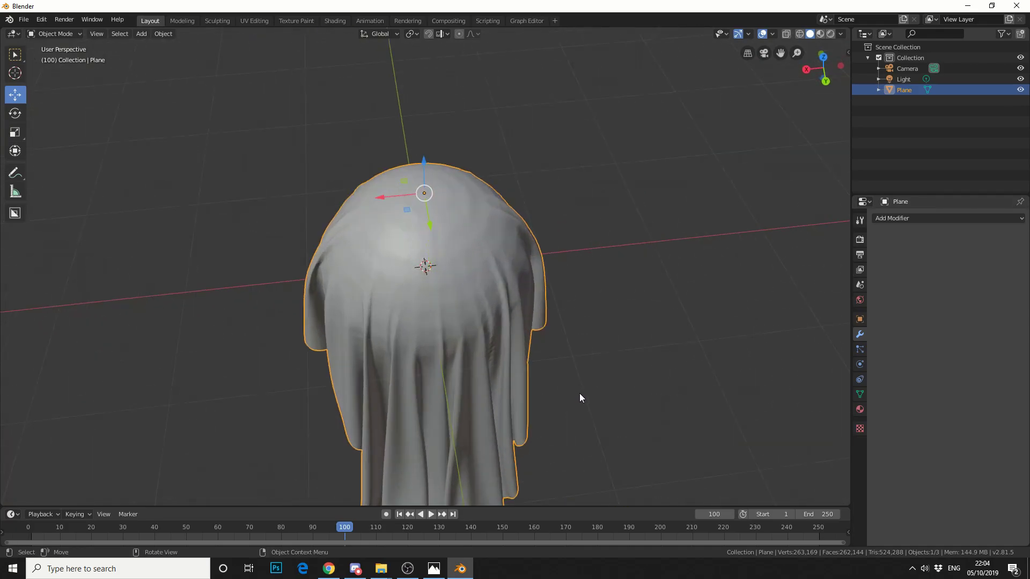
{"action": "scroll", "coordinate": [583, 395], "scroll_direction": "down", "scroll_amount": 2}
{"action": "middle_click_drag", "start_coordinate": [584, 395], "coordinate": [647, 374]}
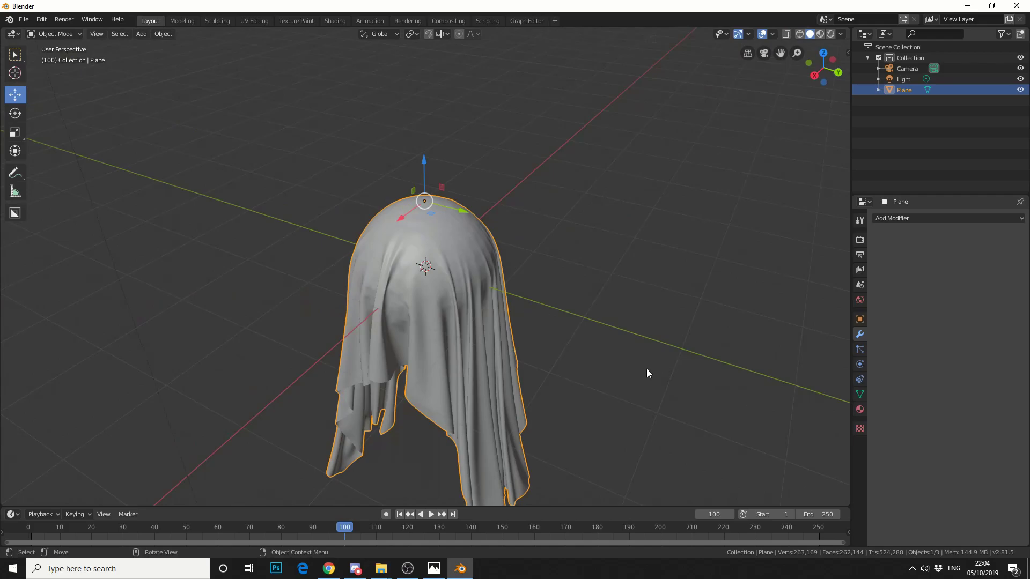
Step: In the Sculpting workspace, show Symmetry settings and enlarge the brush radius to 185 px
{"action": "left_click", "coordinate": [222, 22]}
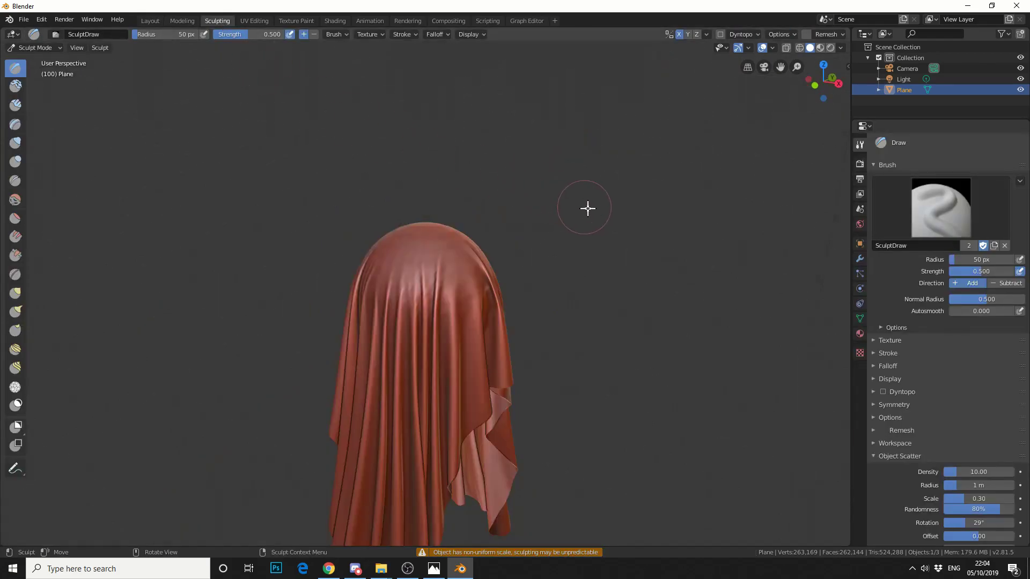
{"action": "middle_click_drag", "start_coordinate": [588, 208], "coordinate": [413, 298]}
{"action": "middle_click_drag", "start_coordinate": [535, 287], "coordinate": [581, 240]}
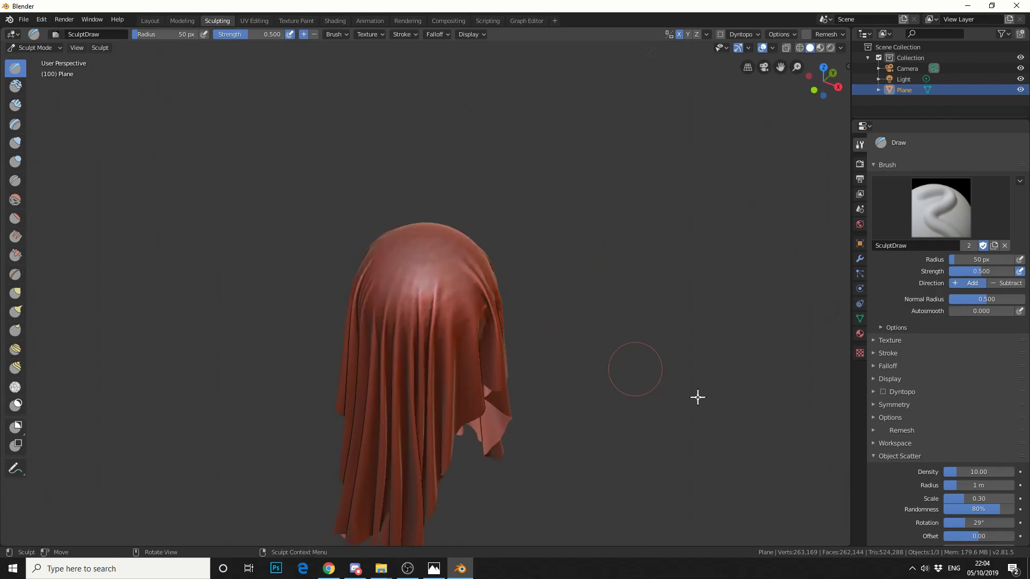
{"action": "left_click", "coordinate": [877, 405]}
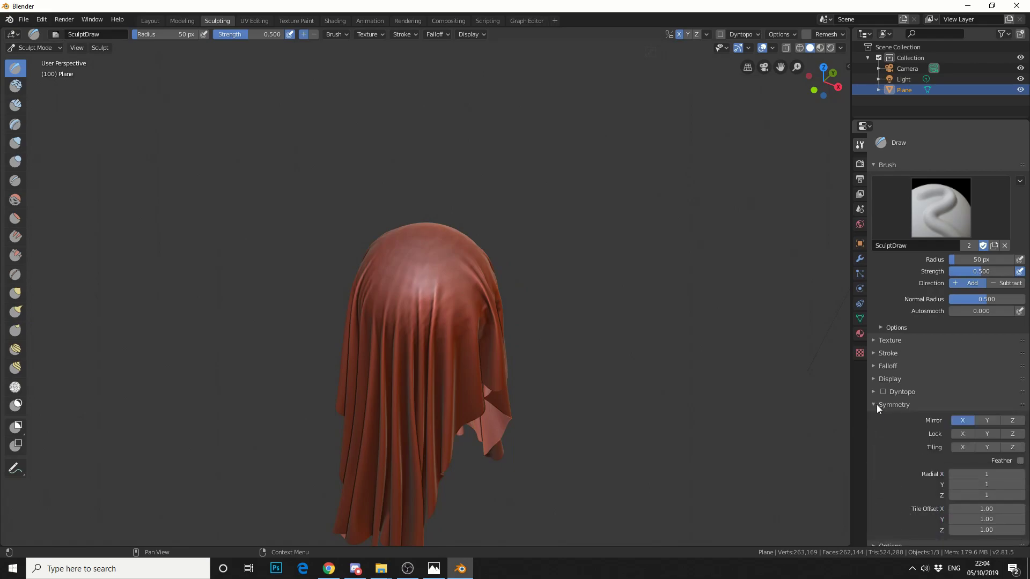
{"action": "right_click", "coordinate": [648, 360]}
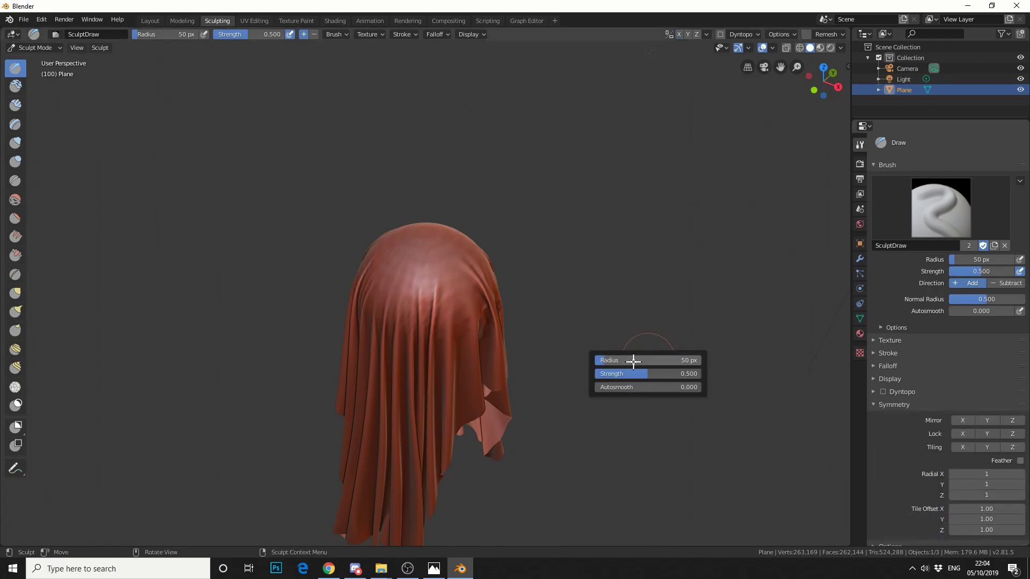
{"action": "mouse_move", "coordinate": [633, 361]}
{"action": "left_mouse_down"}
{"action": "mouse_move", "coordinate": [664, 361]}
{"action": "mouse_move", "coordinate": [626, 373]}
{"action": "left_mouse_up"}
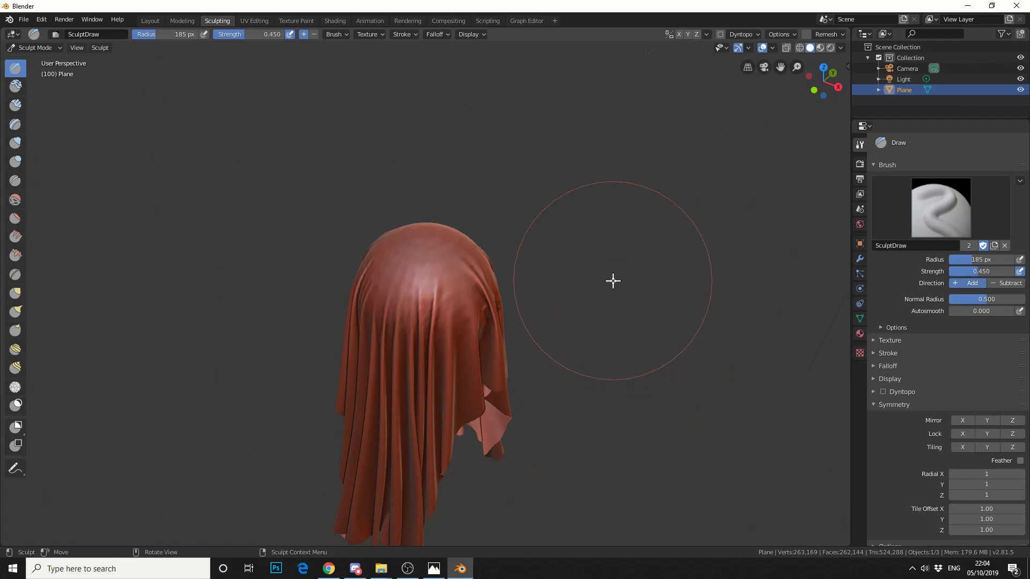
Step: Sculpt strokes over the top and upper part of the cloth
{"action": "middle_click_drag", "start_coordinate": [612, 280], "coordinate": [607, 338]}
{"action": "left_click_drag", "start_coordinate": [464, 260], "coordinate": [383, 299]}
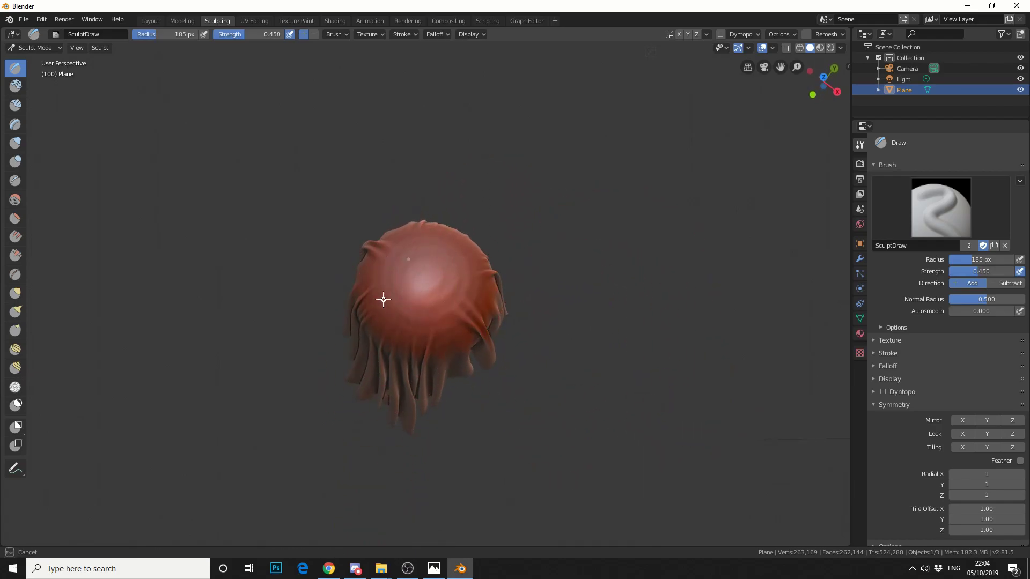
{"action": "left_click_drag", "start_coordinate": [464, 246], "coordinate": [421, 257]}
{"action": "left_click_drag", "start_coordinate": [419, 275], "coordinate": [556, 380]}
{"action": "mouse_move", "coordinate": [556, 379]}
{"action": "middle_mouse_down"}
{"action": "mouse_move", "coordinate": [630, 299]}
{"action": "mouse_move", "coordinate": [371, 271]}
{"action": "middle_mouse_up"}
{"action": "mouse_move", "coordinate": [370, 272]}
{"action": "left_mouse_down"}
{"action": "mouse_move", "coordinate": [405, 264]}
{"action": "mouse_move", "coordinate": [387, 284]}
{"action": "mouse_move", "coordinate": [485, 285]}
{"action": "mouse_move", "coordinate": [619, 420]}
{"action": "left_mouse_up"}
{"action": "mouse_move", "coordinate": [618, 420]}
{"action": "middle_mouse_down"}
{"action": "mouse_move", "coordinate": [696, 398]}
{"action": "mouse_move", "coordinate": [416, 320]}
{"action": "middle_mouse_up"}
{"action": "mouse_move", "coordinate": [416, 319]}
{"action": "left_mouse_down"}
{"action": "mouse_move", "coordinate": [423, 259]}
{"action": "mouse_move", "coordinate": [351, 349]}
{"action": "mouse_move", "coordinate": [439, 265]}
{"action": "left_mouse_up"}
{"action": "mouse_move", "coordinate": [520, 337]}
{"action": "middle_mouse_down"}
{"action": "mouse_move", "coordinate": [655, 378]}
{"action": "mouse_move", "coordinate": [437, 279]}
{"action": "middle_mouse_up"}
{"action": "mouse_move", "coordinate": [437, 278]}
{"action": "left_mouse_down"}
{"action": "mouse_move", "coordinate": [458, 329]}
{"action": "mouse_move", "coordinate": [426, 408]}
{"action": "mouse_move", "coordinate": [363, 338]}
{"action": "left_mouse_up"}
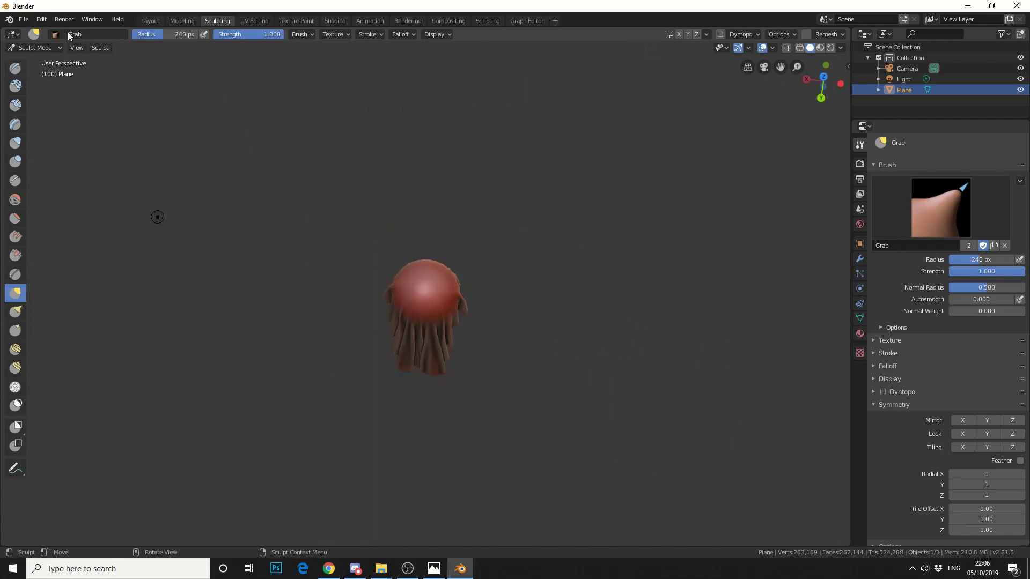
Step: Return to the Layout workspace and view the cloth in wireframe
{"action": "left_click", "coordinate": [146, 22]}
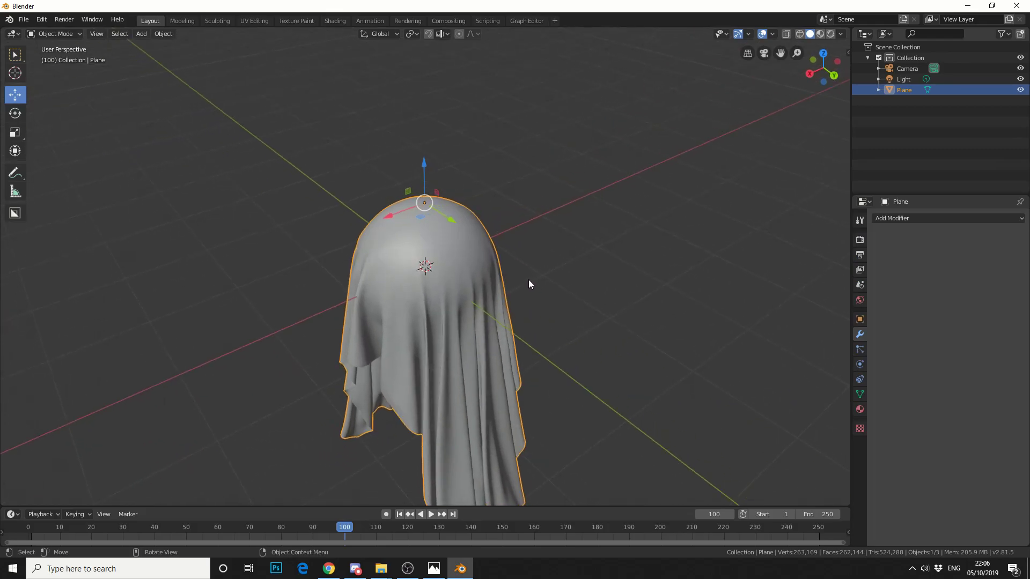
{"action": "key", "text": "z"}
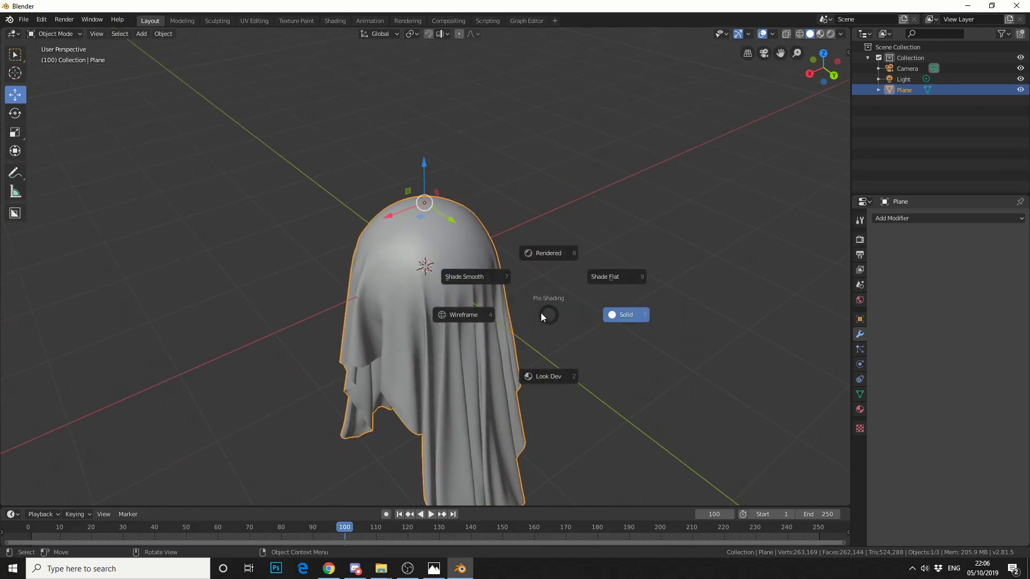
{"action": "left_click", "coordinate": [483, 319]}
{"action": "scroll", "coordinate": [541, 356], "scroll_direction": "up", "scroll_amount": 5}
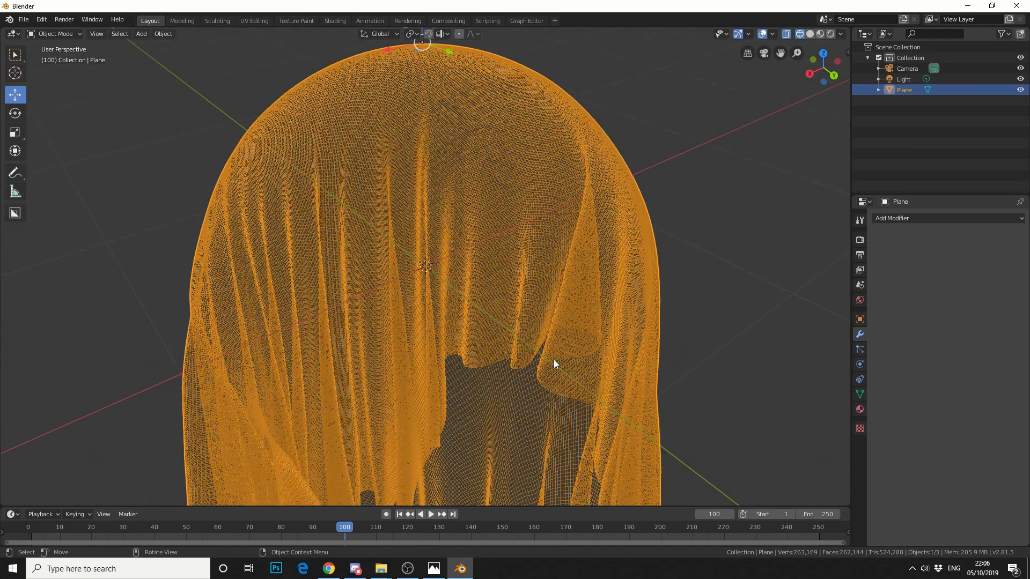
{"action": "scroll", "coordinate": [505, 256], "scroll_direction": "down", "scroll_amount": 5}
Step: Switch the cloth back to solid shading and bring up the Add Modifier list
{"action": "key", "text": "z"}
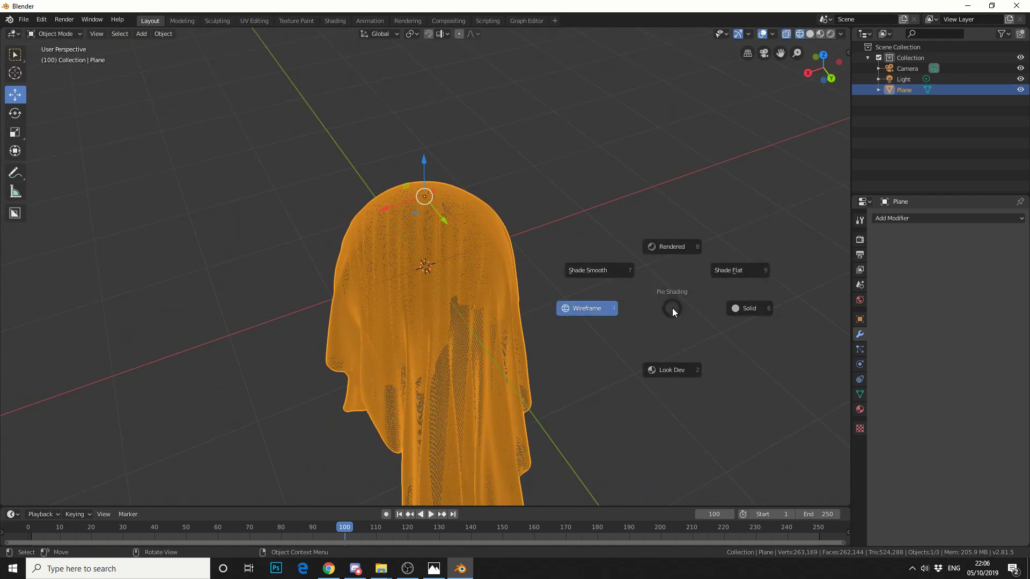
{"action": "left_click", "coordinate": [740, 310]}
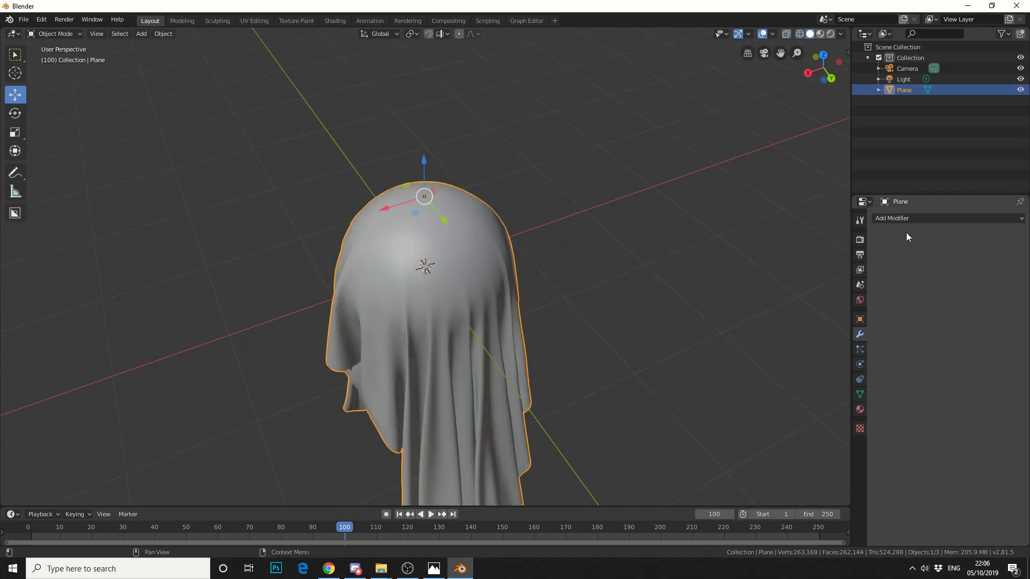
{"action": "left_click", "coordinate": [906, 219]}
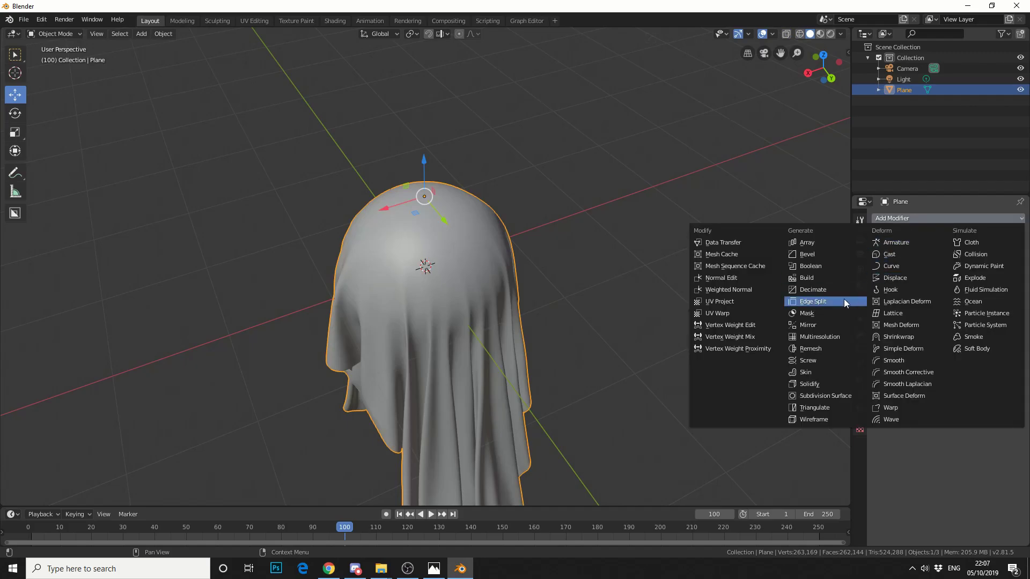
Step: Add a Decimate modifier to the cloth in Un-Subdivide mode with 2 iterations
{"action": "left_click", "coordinate": [816, 291]}
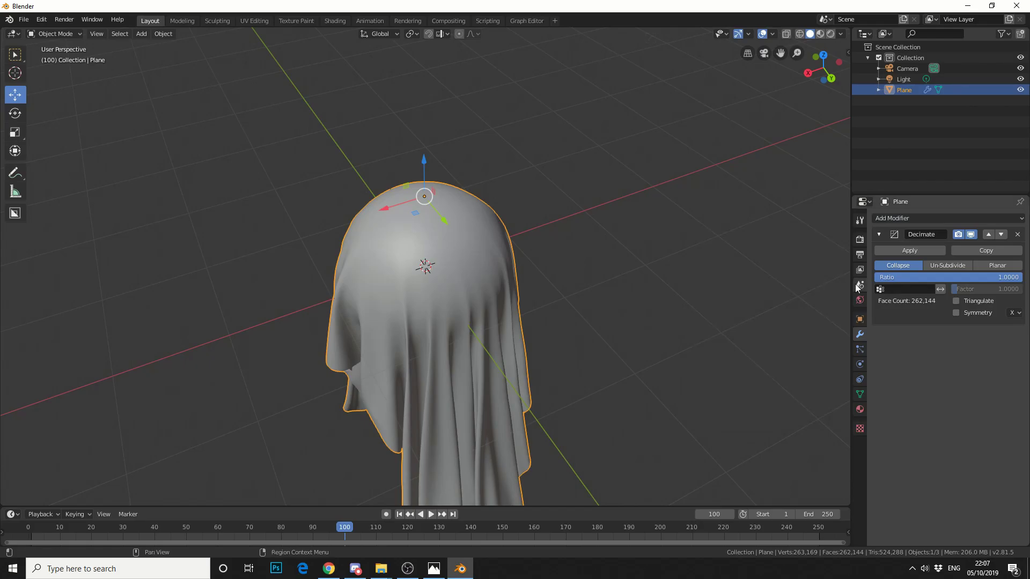
{"action": "middle_click_drag", "start_coordinate": [763, 297], "coordinate": [782, 295]}
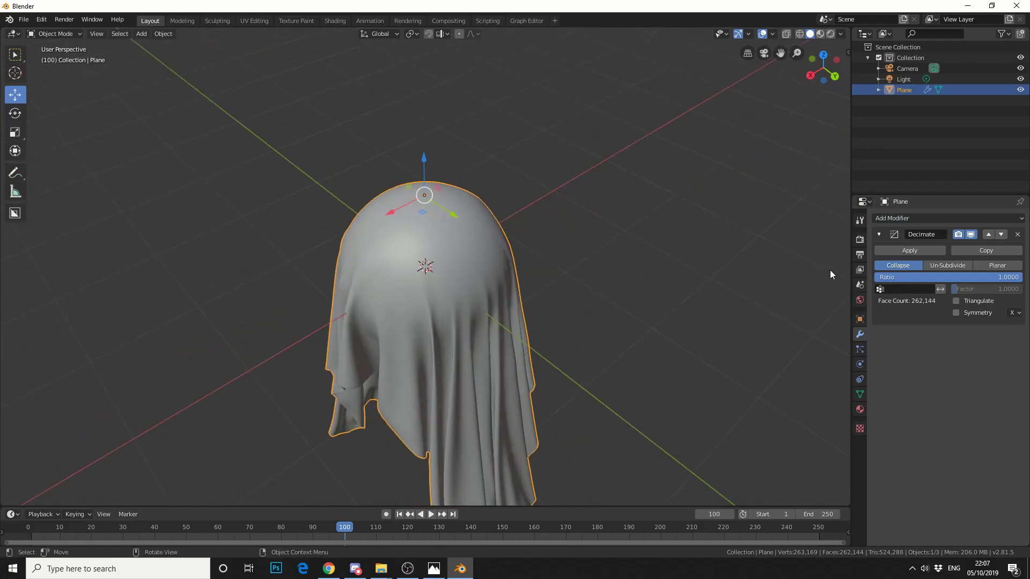
{"action": "left_click", "coordinate": [956, 265]}
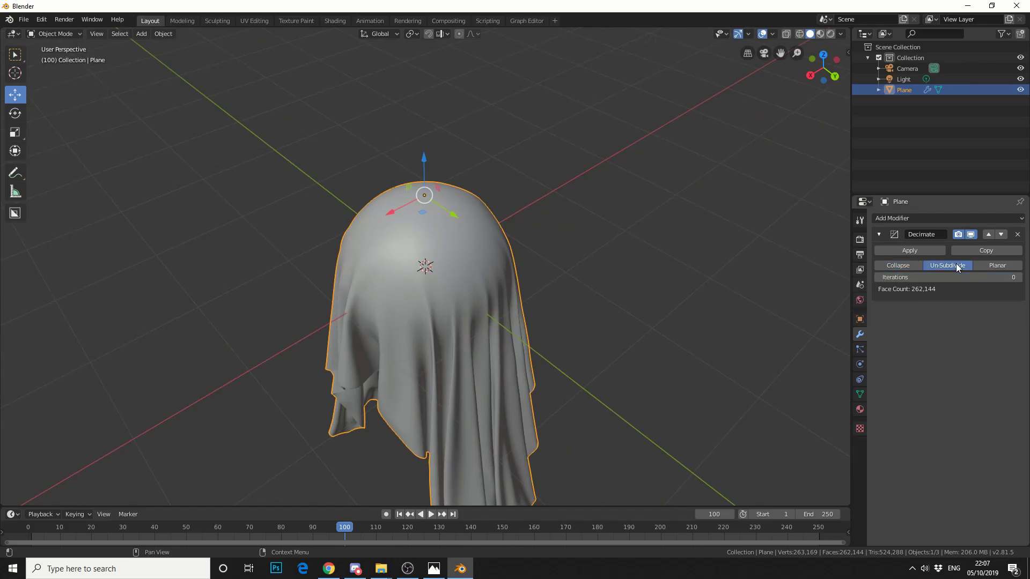
{"action": "left_click", "coordinate": [900, 275]}
{"action": "type", "text": "7"}
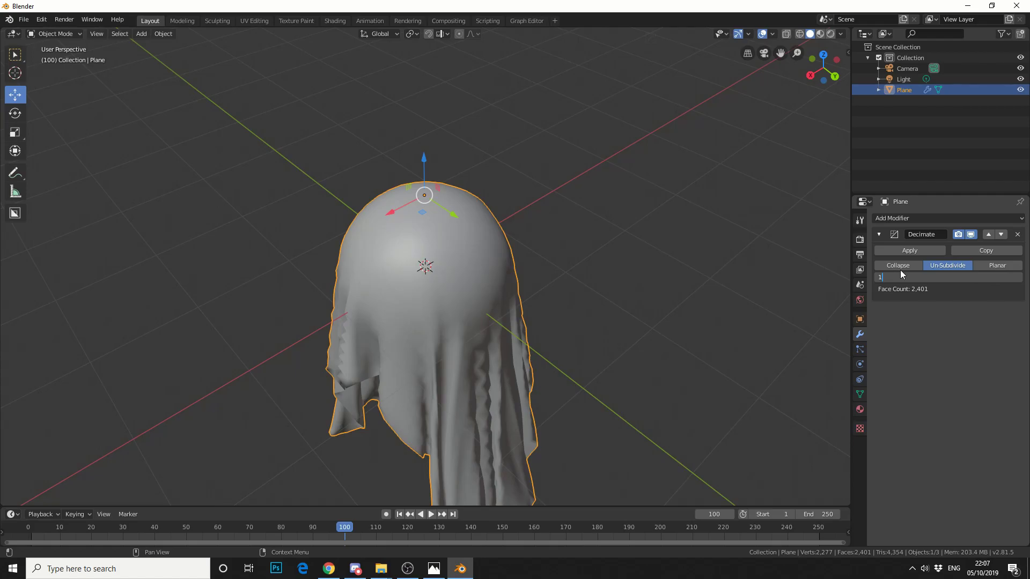
{"action": "key", "text": "Return"}
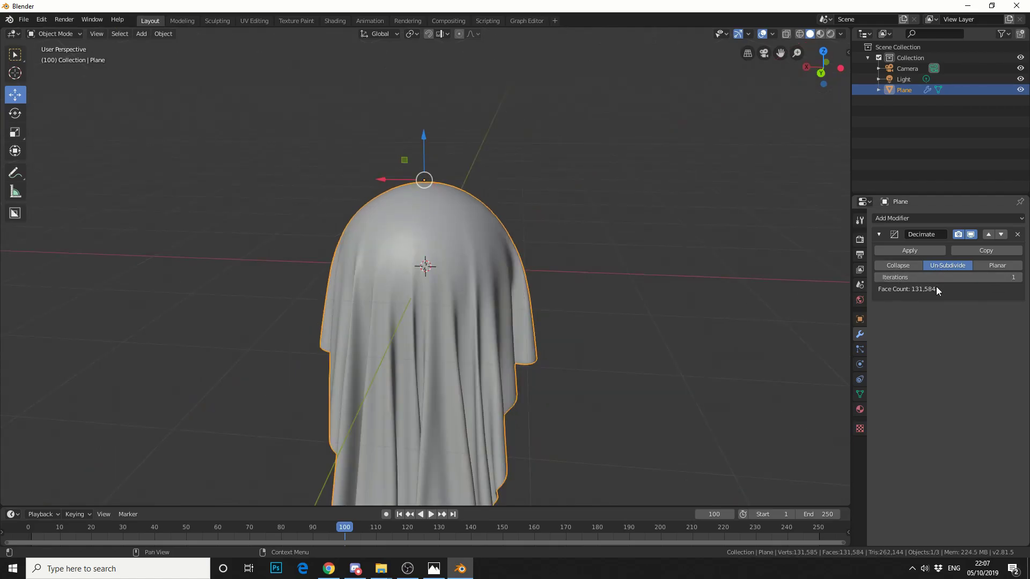
{"action": "middle_click_drag", "start_coordinate": [735, 352], "coordinate": [826, 285]}
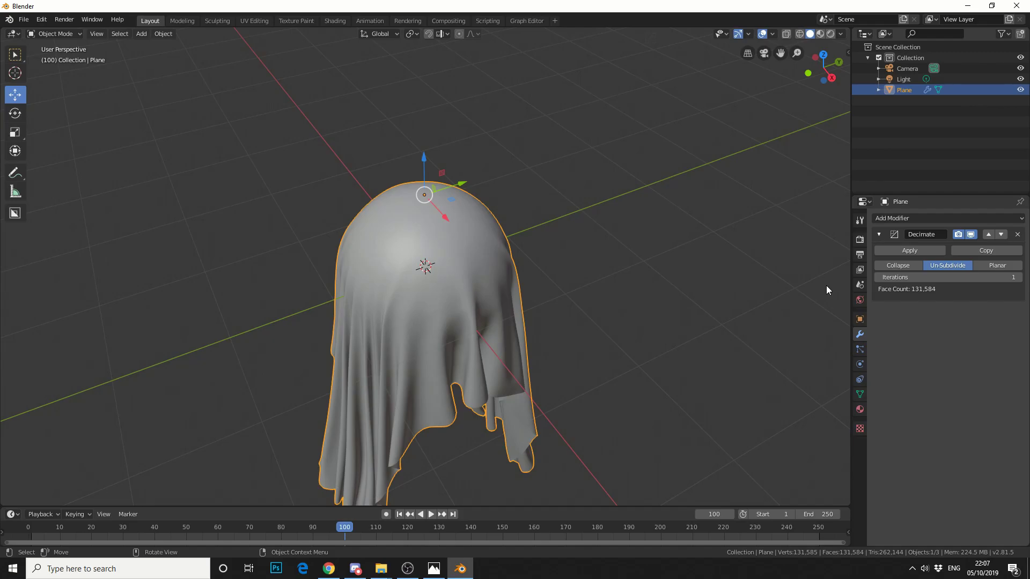
{"action": "left_click", "coordinate": [925, 276]}
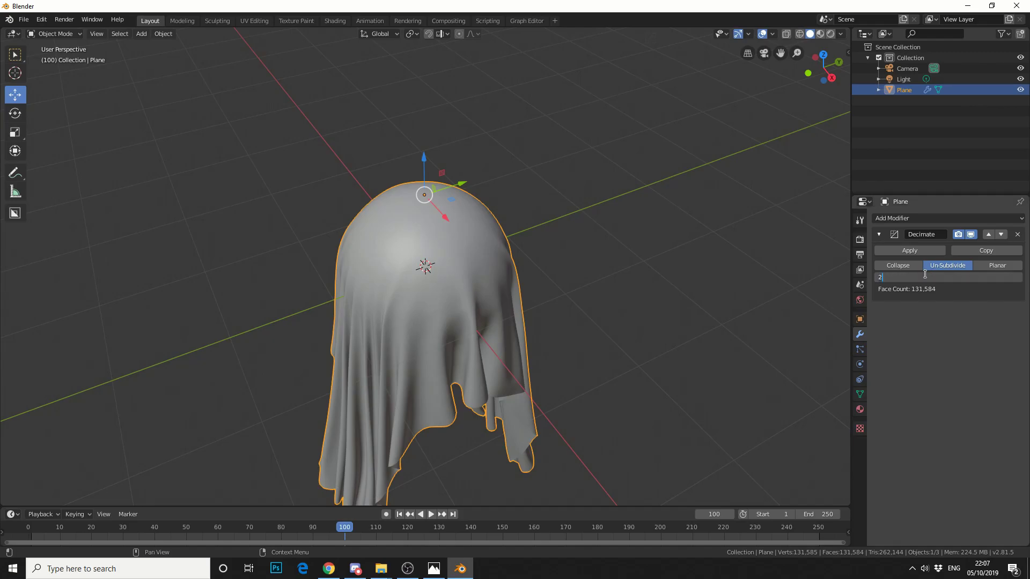
{"action": "key", "text": "Return"}
Step: Apply the Decimate modifier, reducing the cloth to 65,536 faces
{"action": "middle_click_drag", "start_coordinate": [836, 290], "coordinate": [754, 276]}
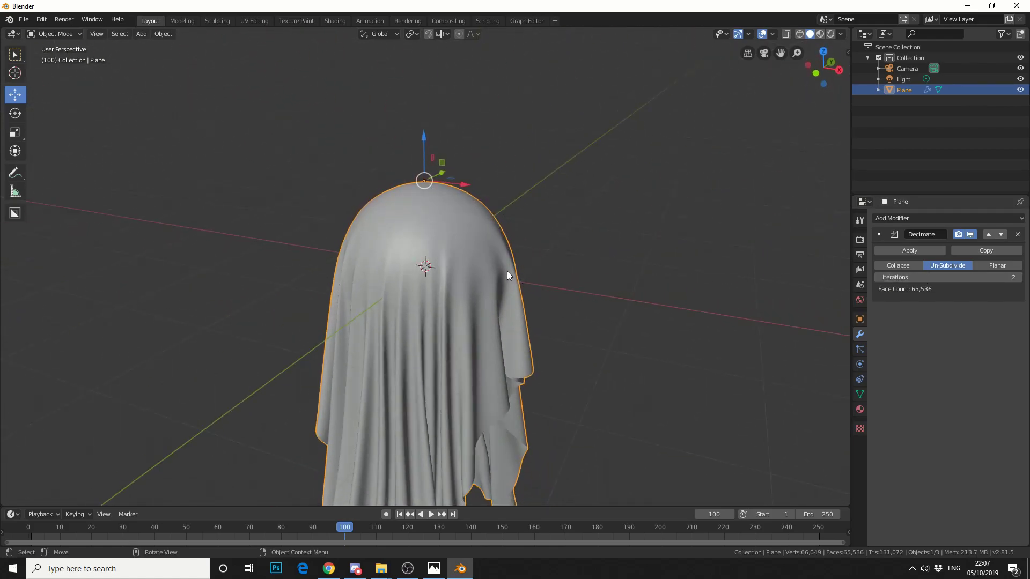
{"action": "middle_click_drag", "start_coordinate": [588, 253], "coordinate": [871, 278]}
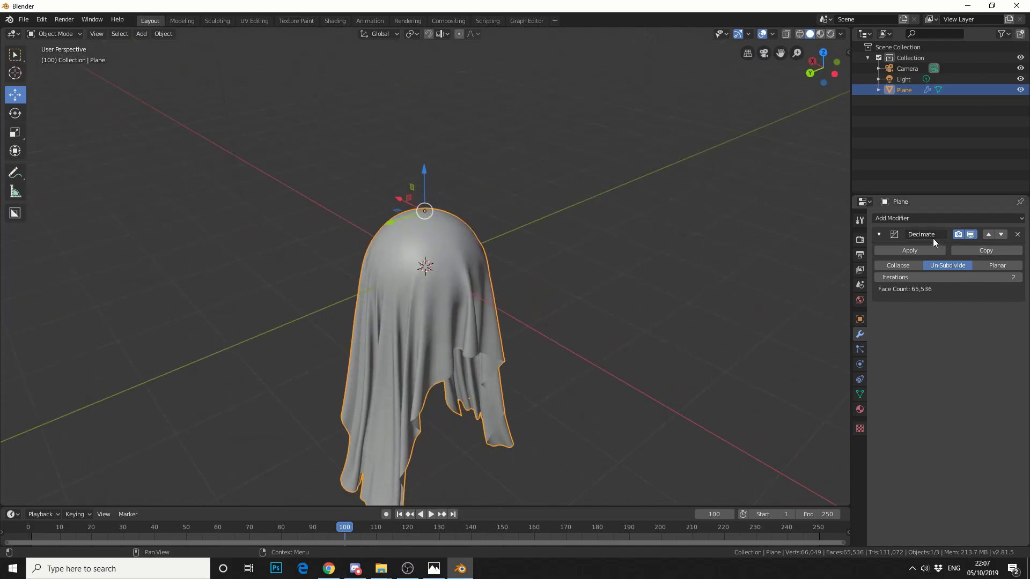
{"action": "left_click", "coordinate": [909, 250]}
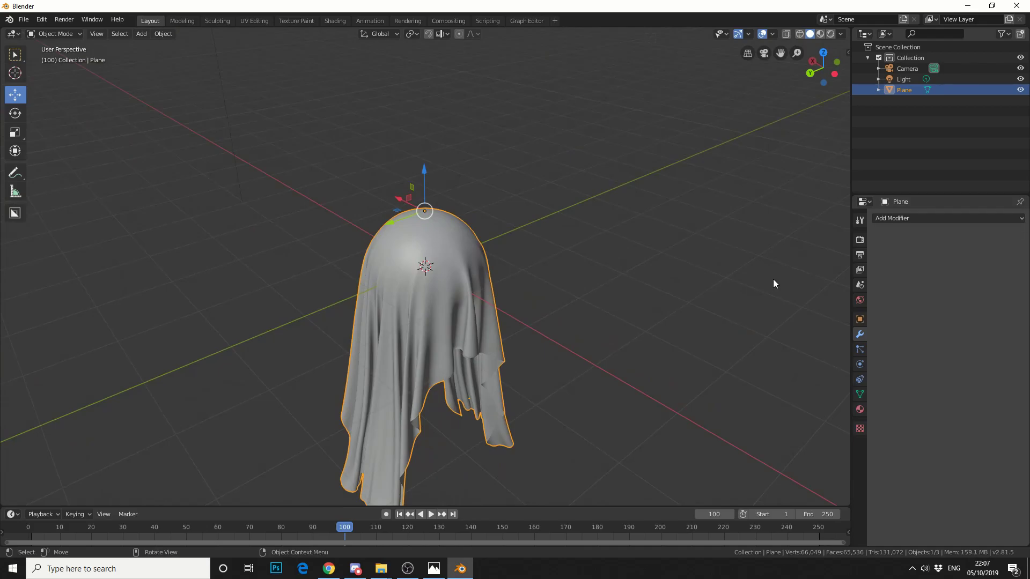
{"action": "middle_click_drag", "start_coordinate": [773, 279], "coordinate": [578, 295]}
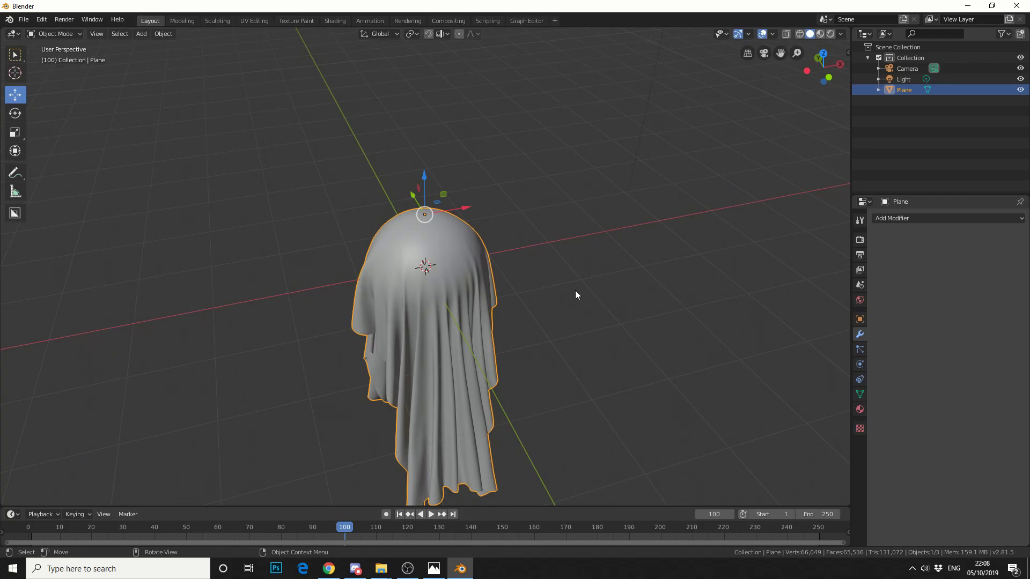
{"action": "mouse_move", "coordinate": [575, 295]}
{"action": "middle_mouse_down"}
{"action": "mouse_move", "coordinate": [748, 285]}
{"action": "mouse_move", "coordinate": [582, 301]}
{"action": "middle_mouse_up"}
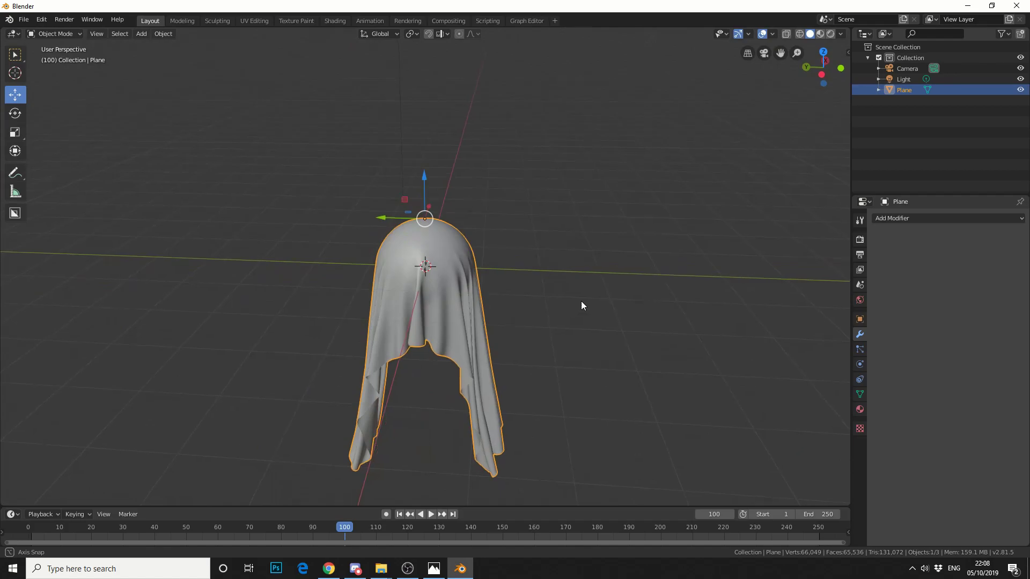